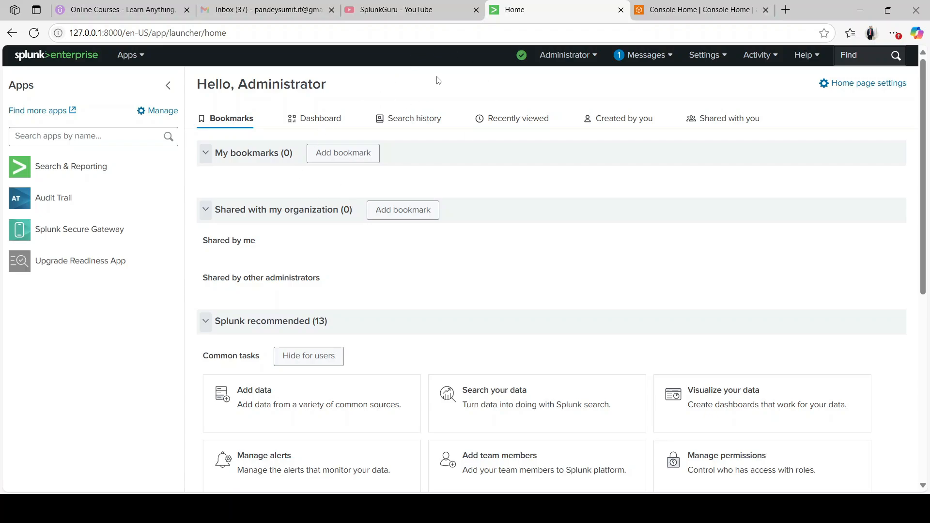
Open the alert actions settings and search the additional alert action apps for S3
left_click(724, 59)
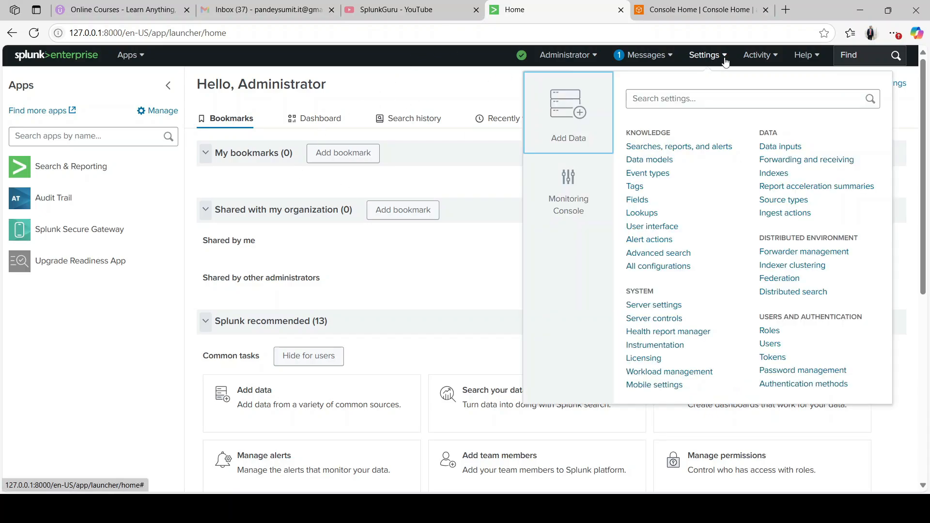
left_click(650, 243)
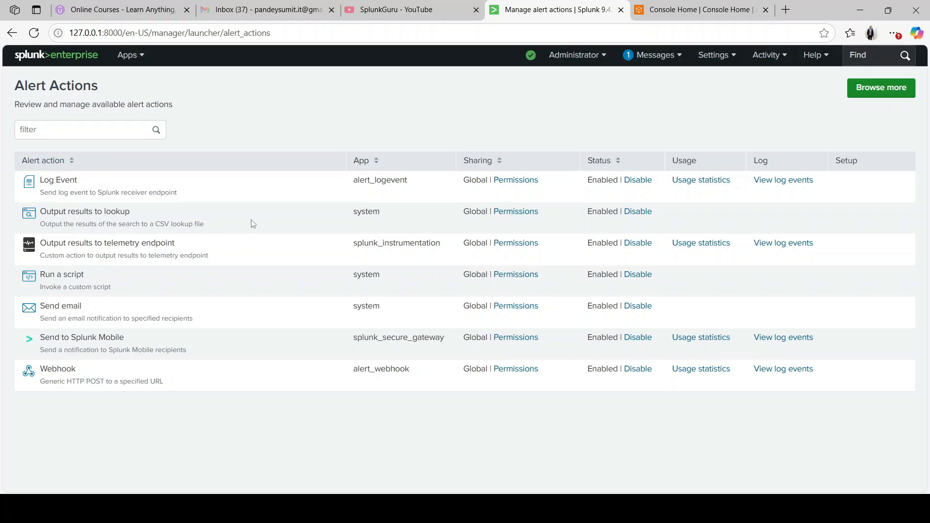
left_click(863, 92)
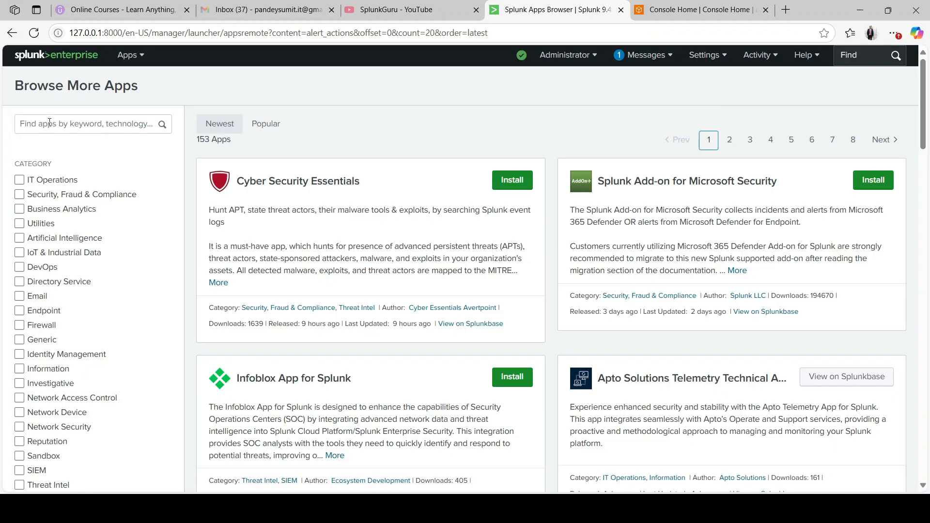
left_click(49, 123)
type("S3")
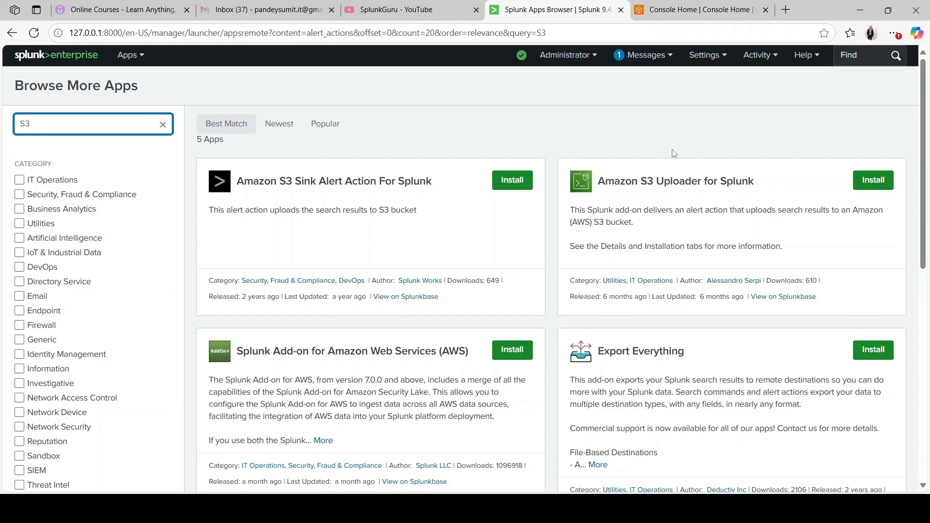
Install Amazon S3 Uploader for Splunk, entering the Splunk.com username and account password and agreeing to the license terms
left_click_drag(600, 181, 752, 186)
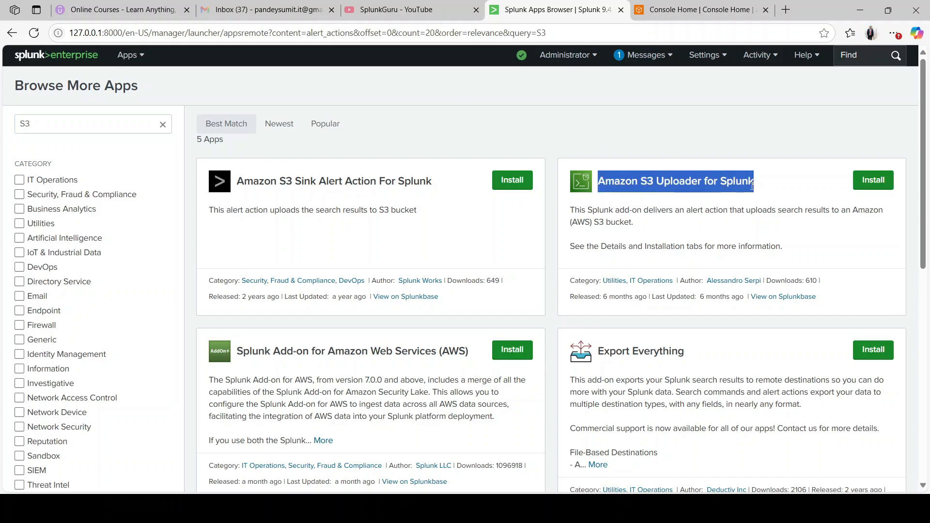
left_click(657, 132)
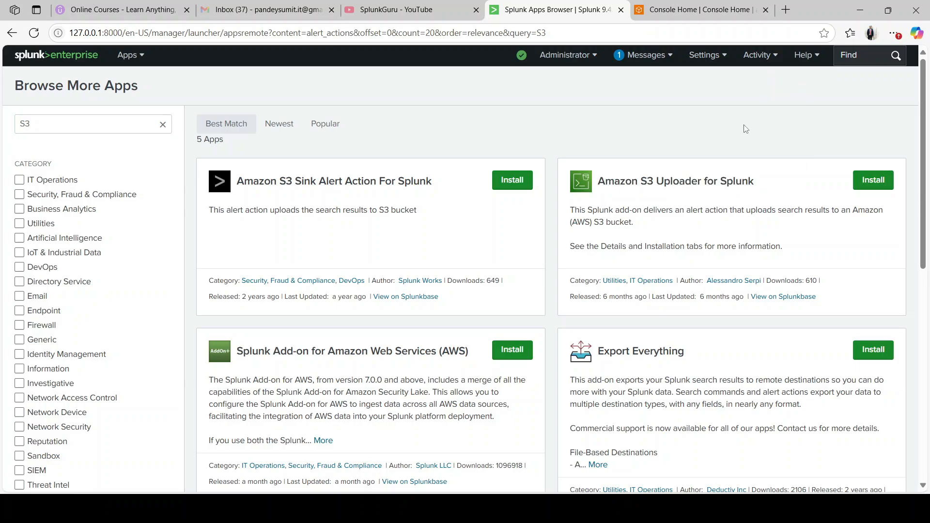
left_click(862, 179)
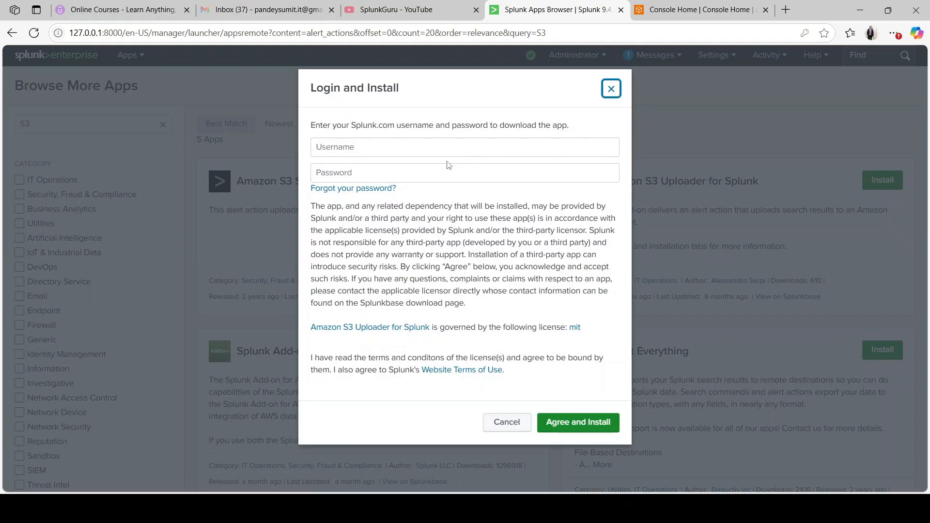
left_click(393, 151)
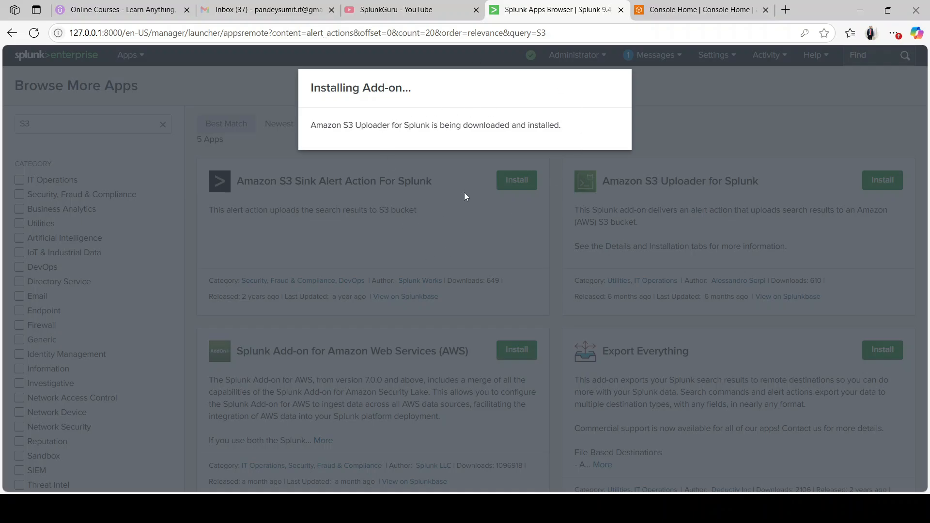
Switch to the AWS console and start a new IAM user named splunktos3, continuing to its permissions
left_click(675, 15)
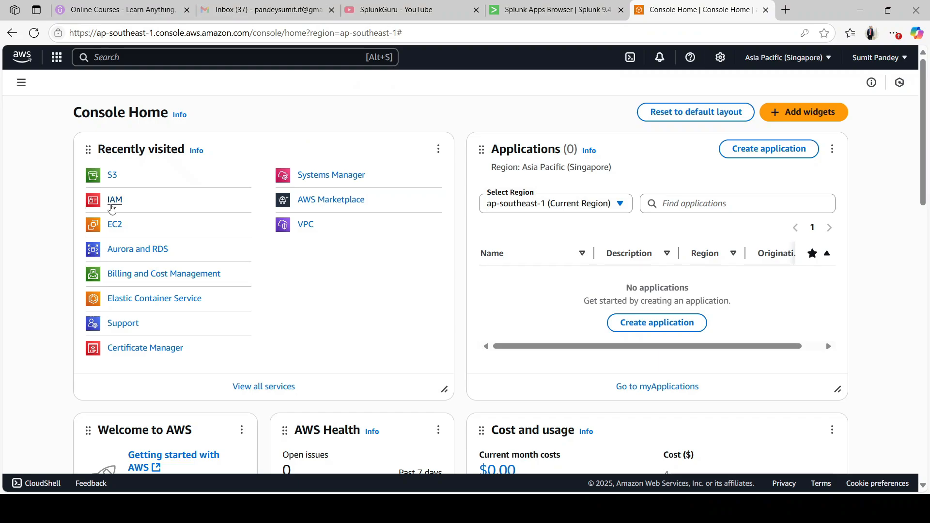
left_click(112, 206)
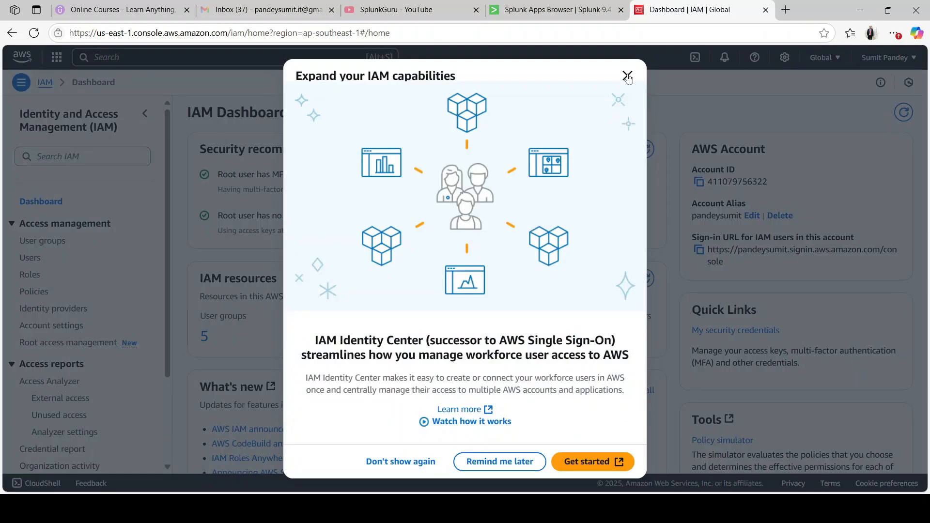
left_click(629, 77)
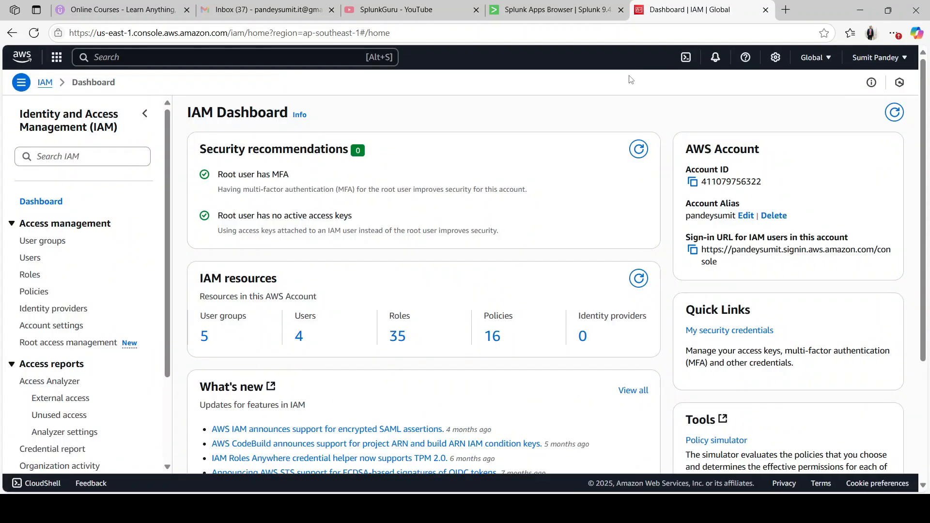
left_click(298, 338)
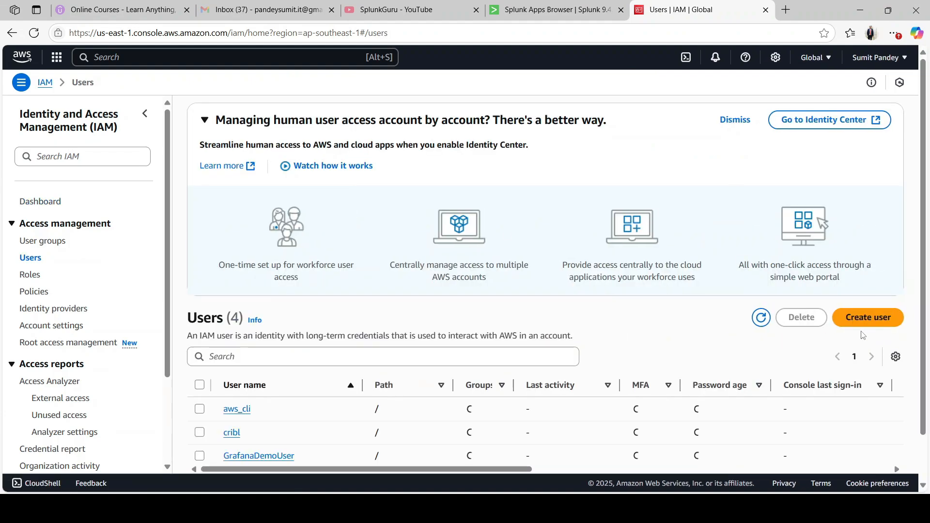
left_click(871, 318)
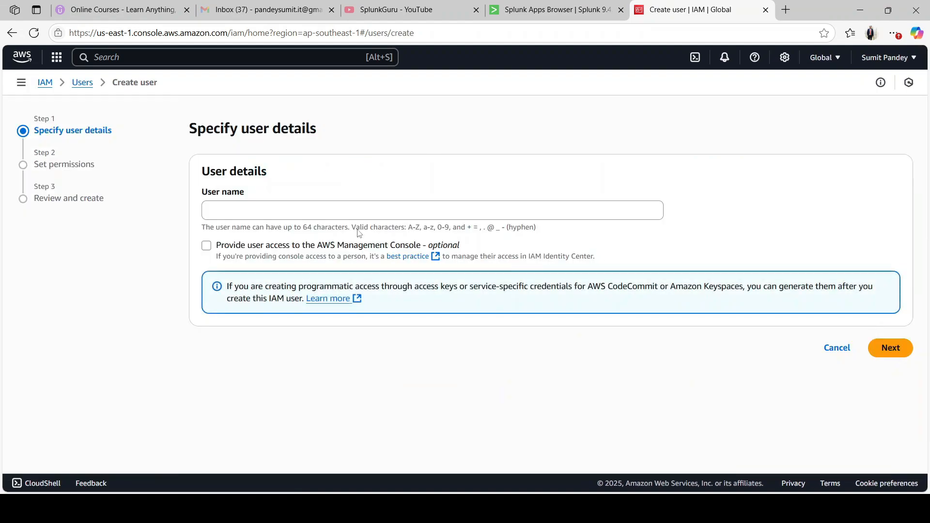
left_click(248, 210)
type("splunkto")
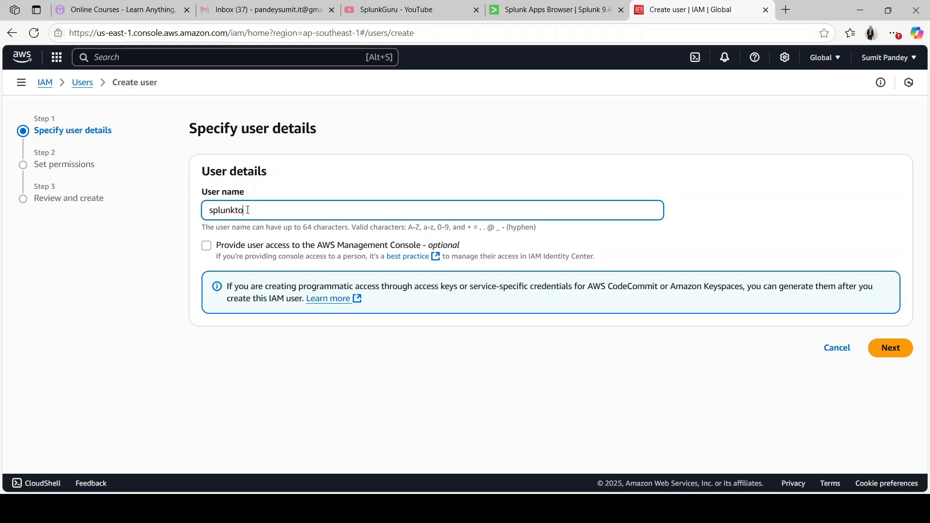
type("s3")
left_click(890, 347)
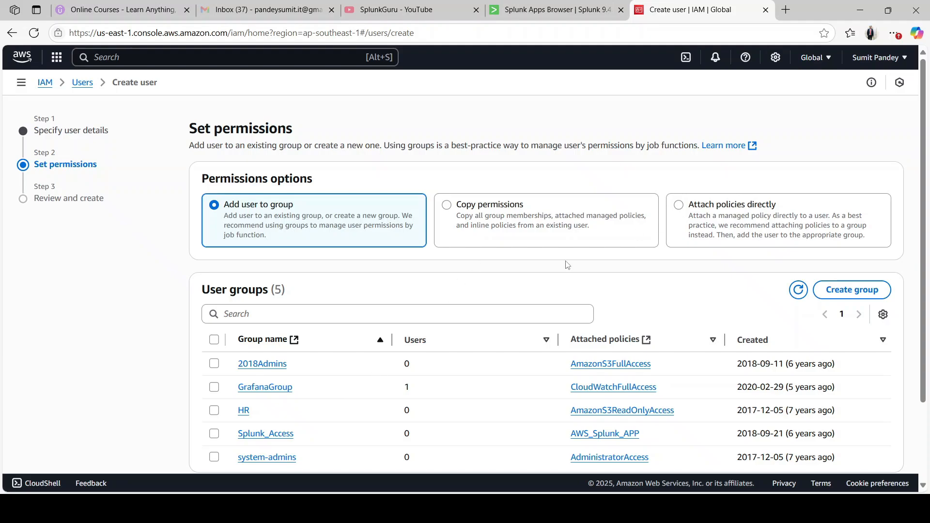
Attach the AmazonS3FullAccess policy directly to the new user and create the user
left_click(679, 206)
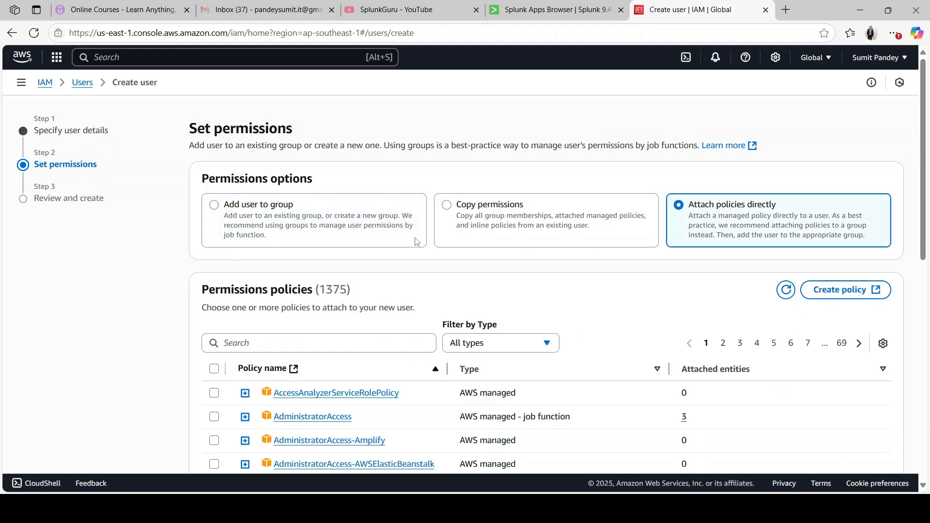
scroll(553, 266, "down", 2)
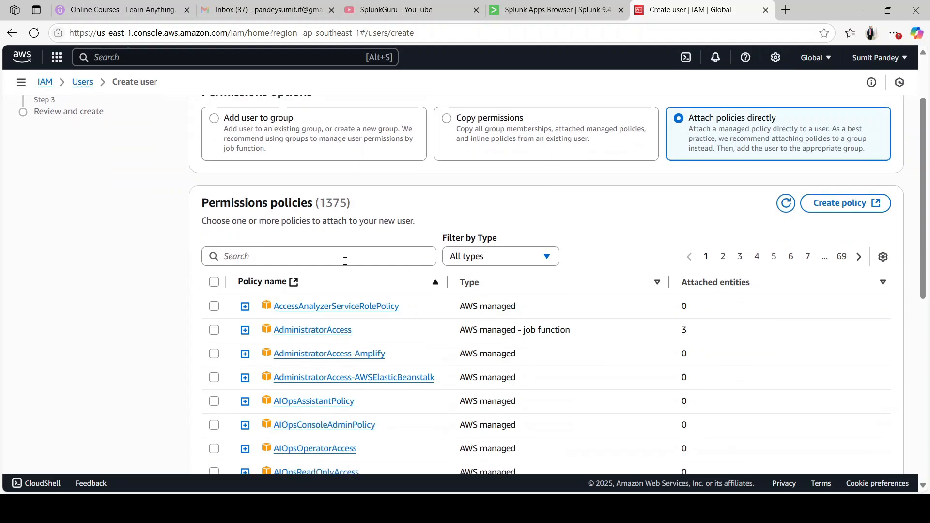
left_click(281, 258)
type("s3")
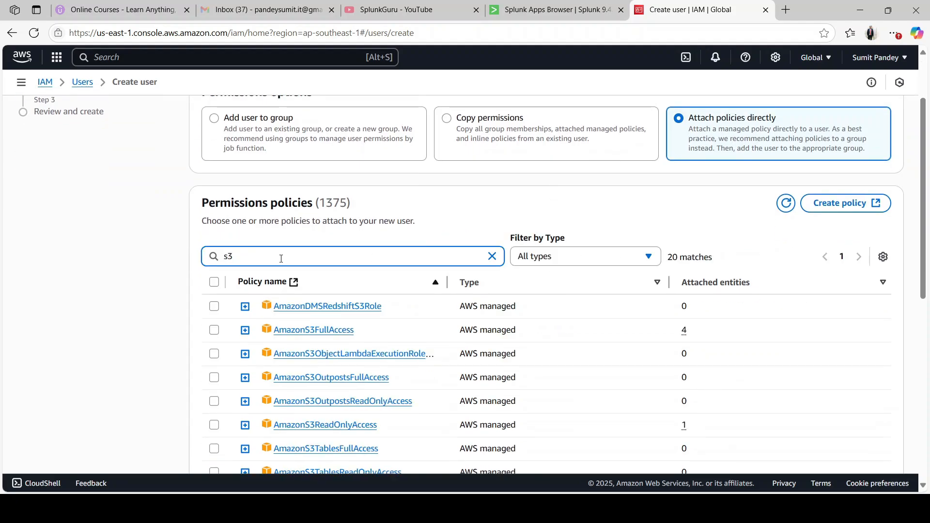
left_click(215, 330)
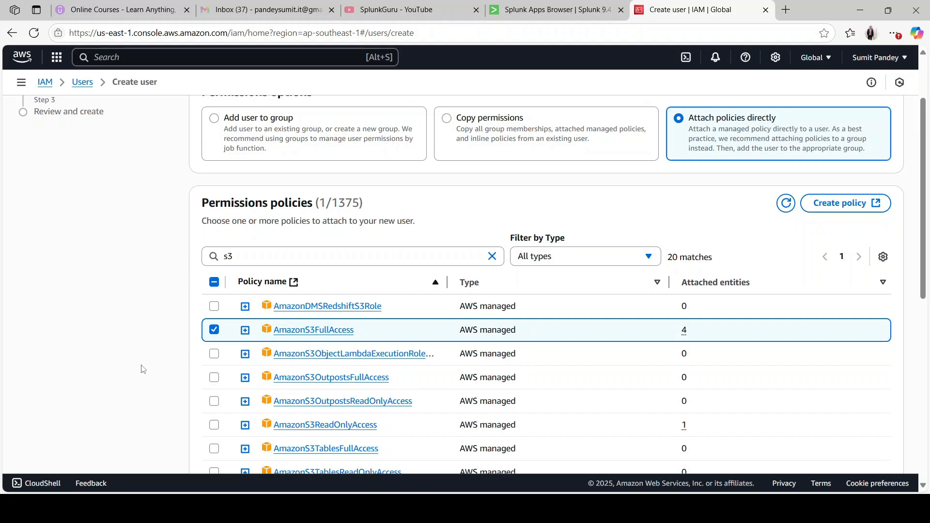
scroll(143, 370, "down", 2)
scroll(142, 370, "down", 5)
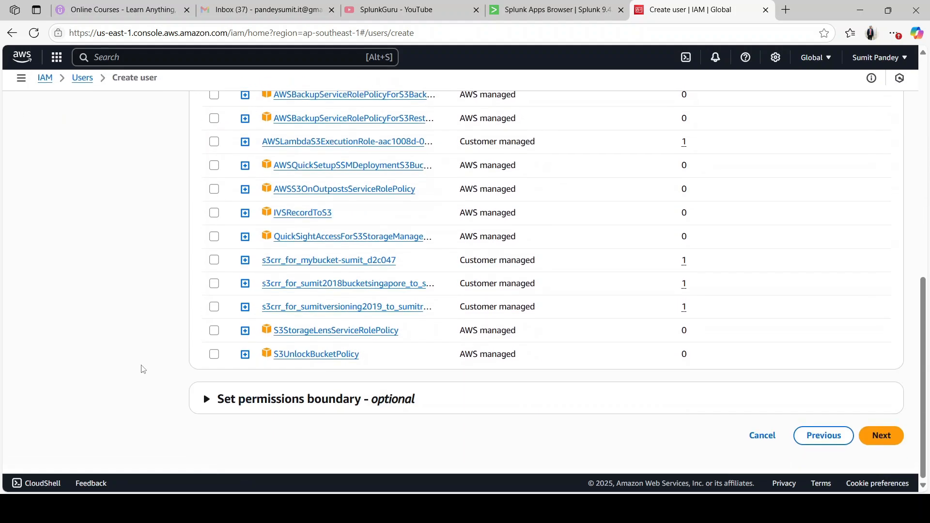
left_click(881, 440)
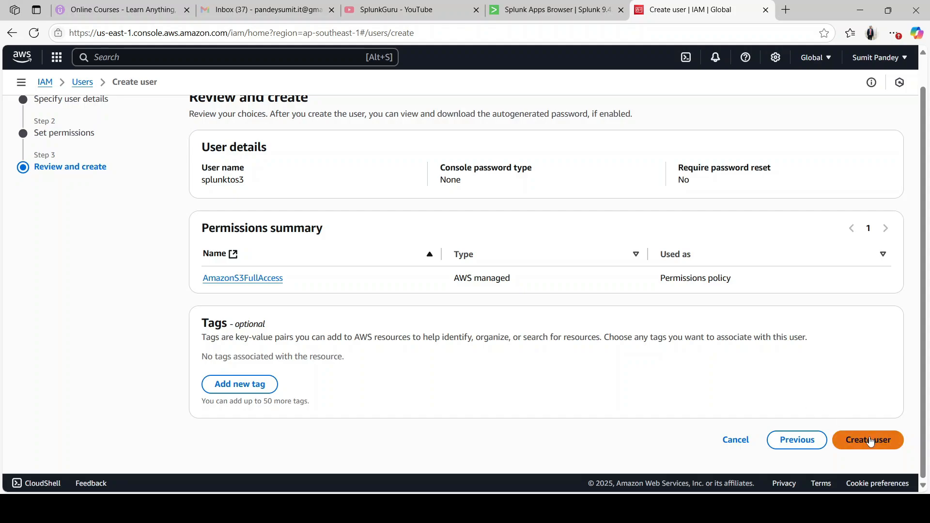
left_click(870, 441)
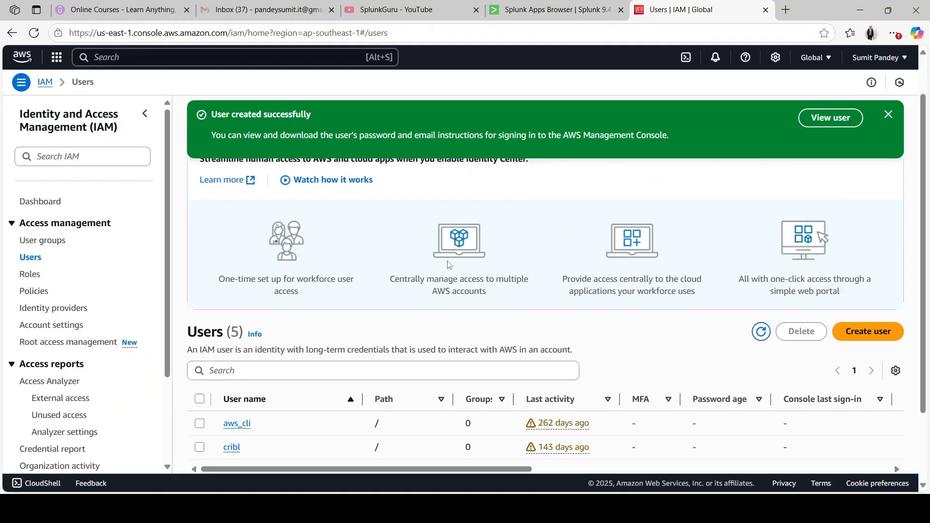
scroll(403, 165, "up", 1)
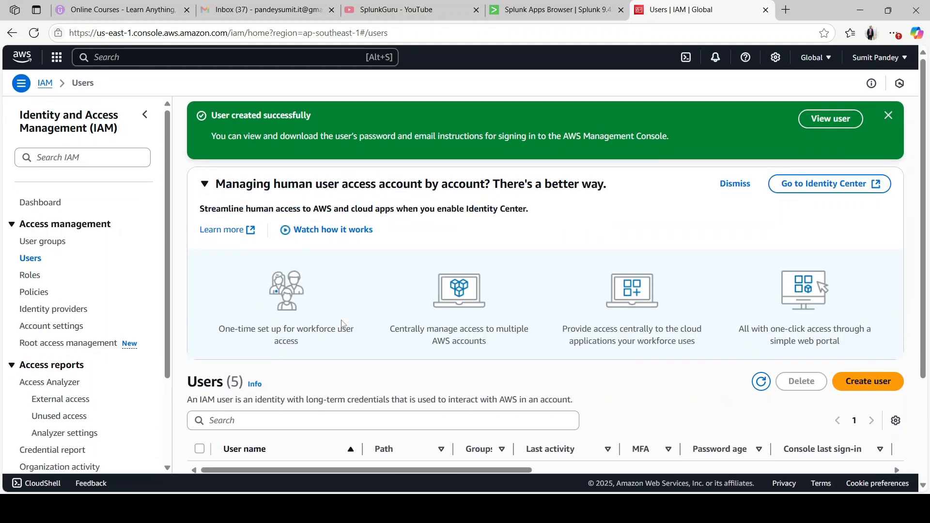
left_click(888, 115)
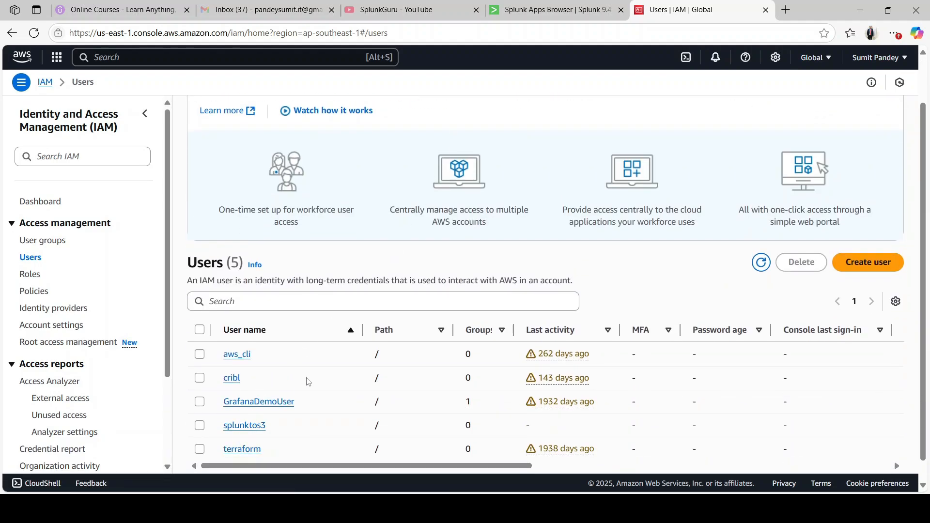
Start an access key for the splunktos3 user with the use case "Application running outside AWS"
left_click(249, 430)
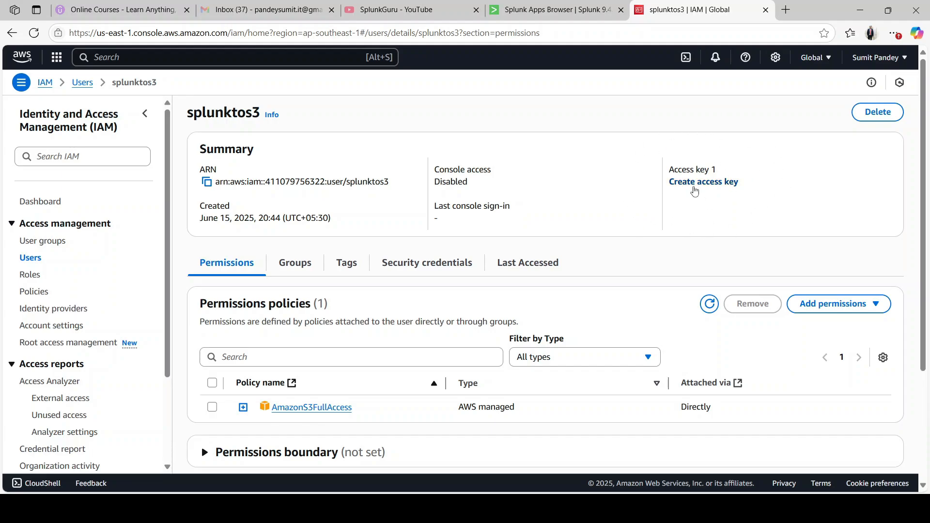
left_click(694, 188)
scroll(543, 240, "down", 2)
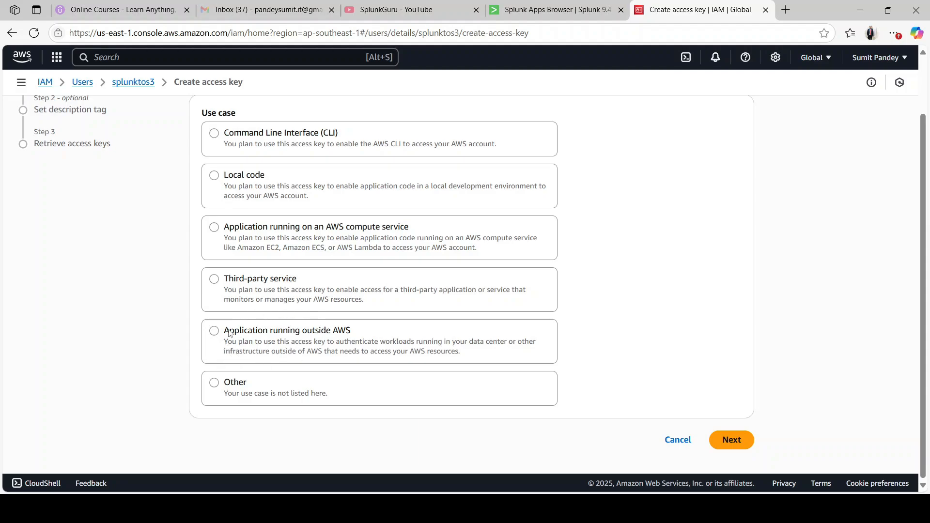
left_click(214, 334)
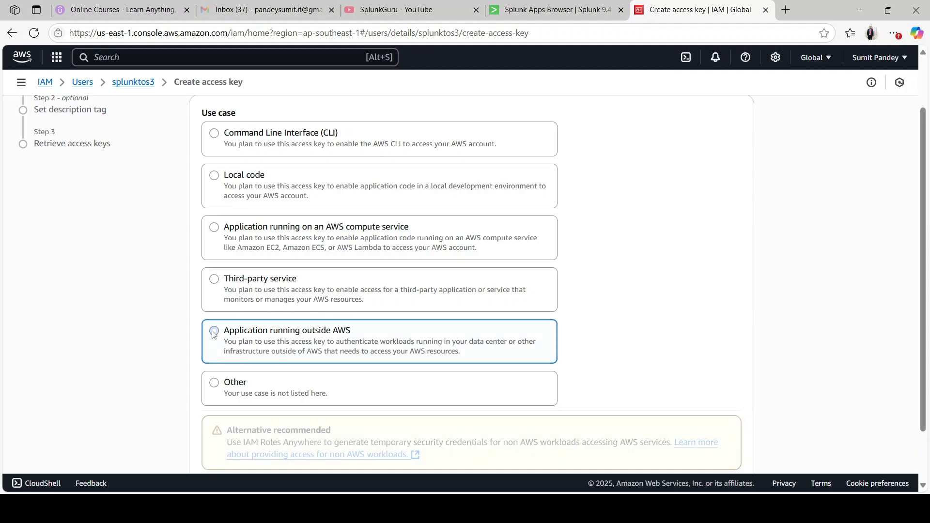
scroll(715, 338, "down", 2)
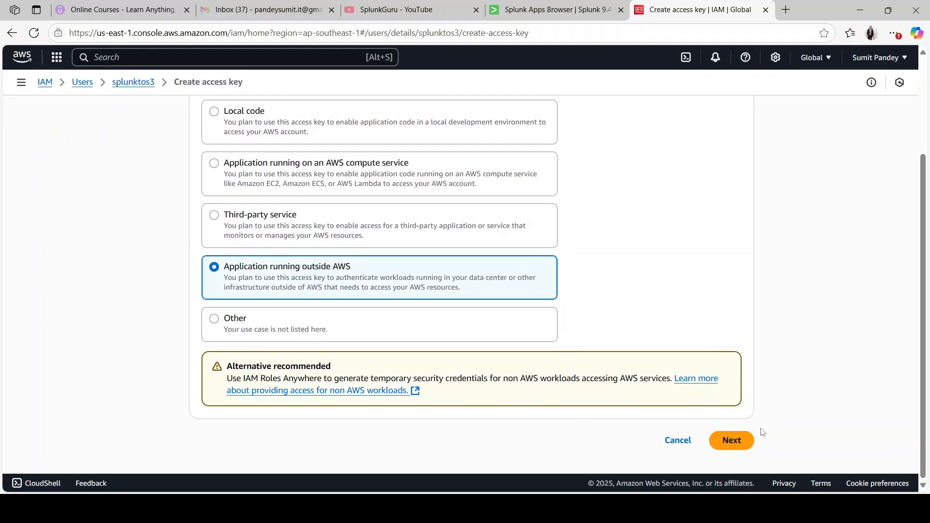
left_click(739, 443)
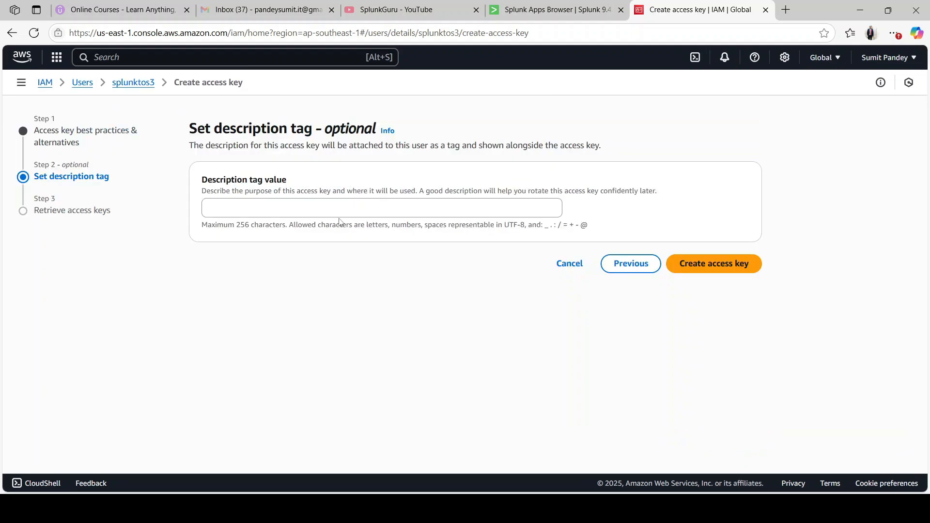
Set the access key's description tag to S3Uploadtesting and create the key
left_click(271, 208)
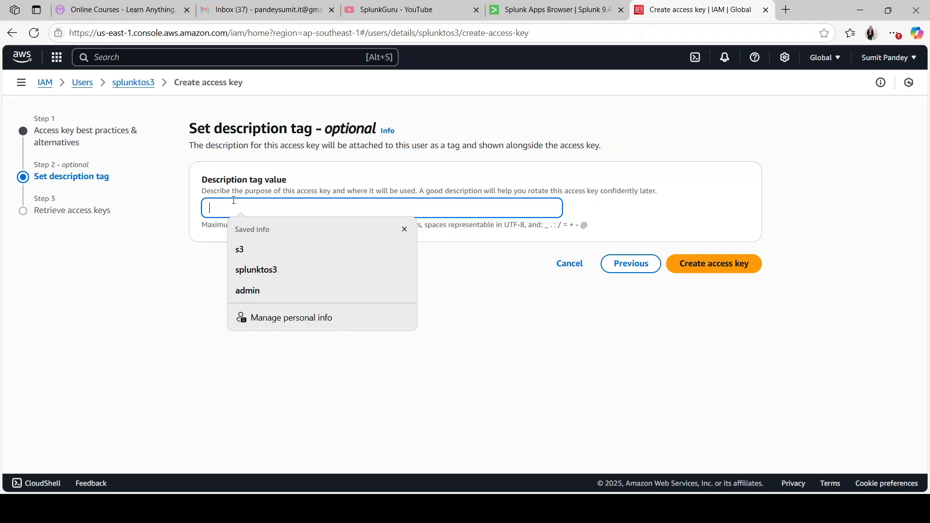
type("S3Uploadtesting")
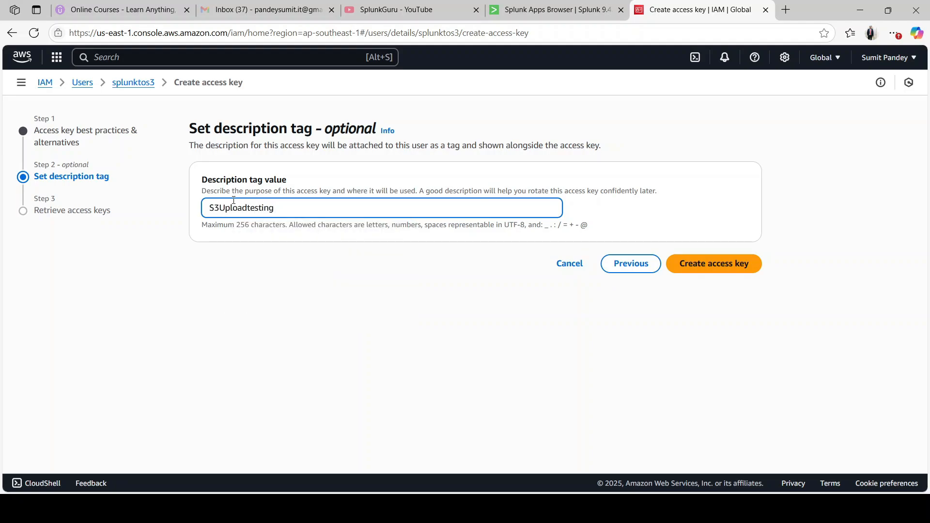
left_click(732, 265)
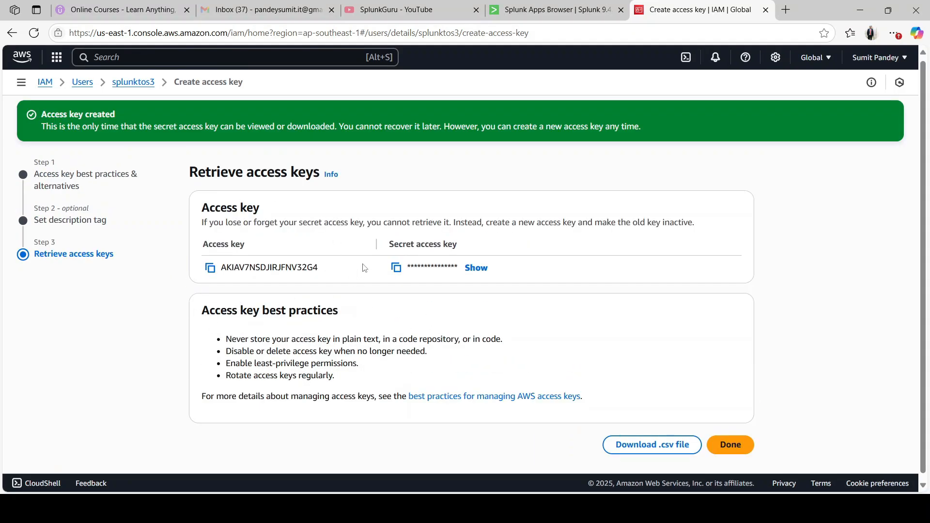
Switch back to Splunk, dismiss the installation notice and open the Amazon S3 Uploader for Splunk app
left_click(528, 10)
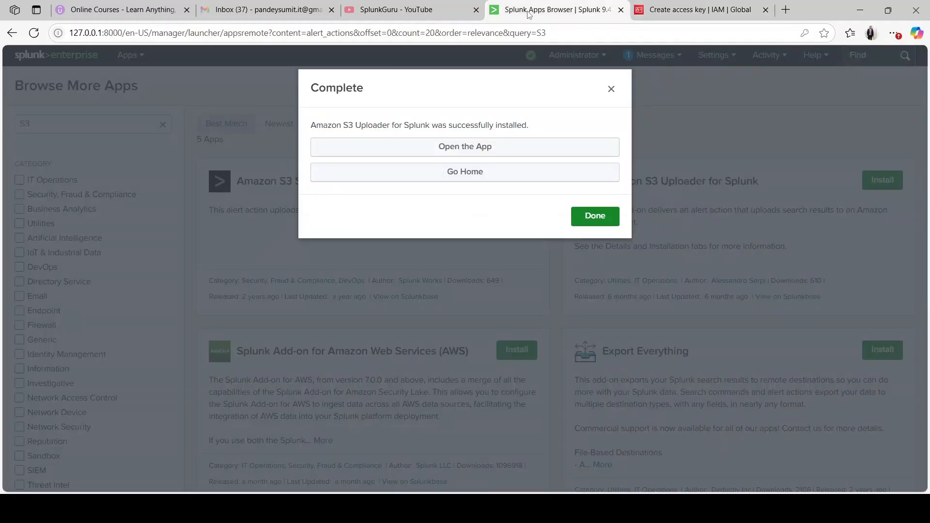
left_click(597, 222)
left_click(127, 56)
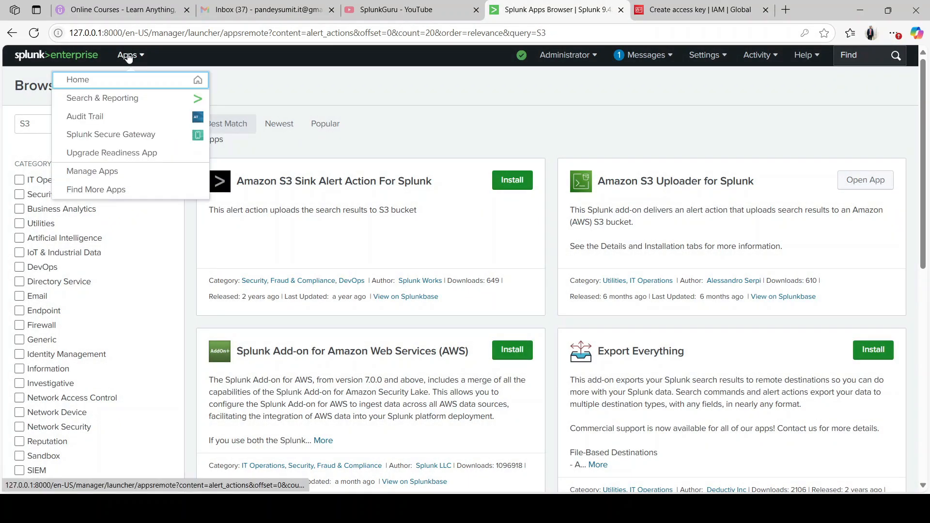
left_click(90, 180)
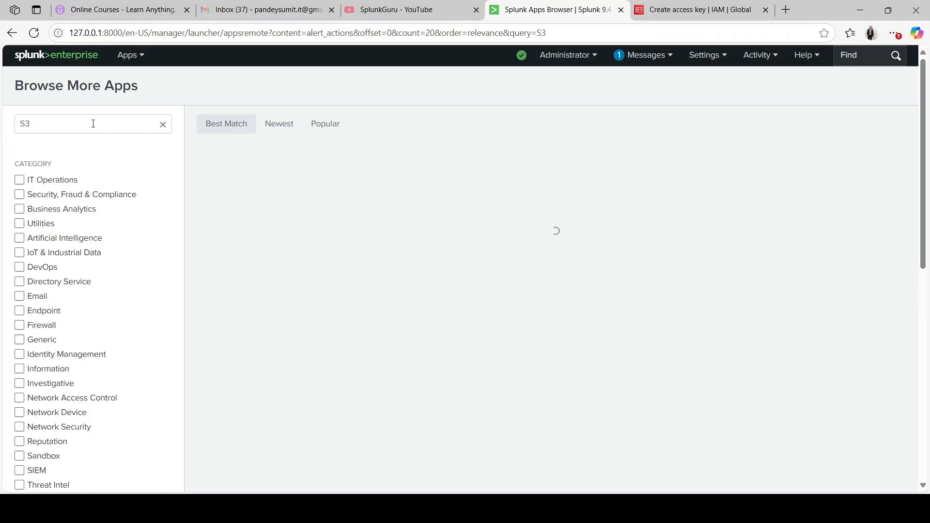
left_click(129, 55)
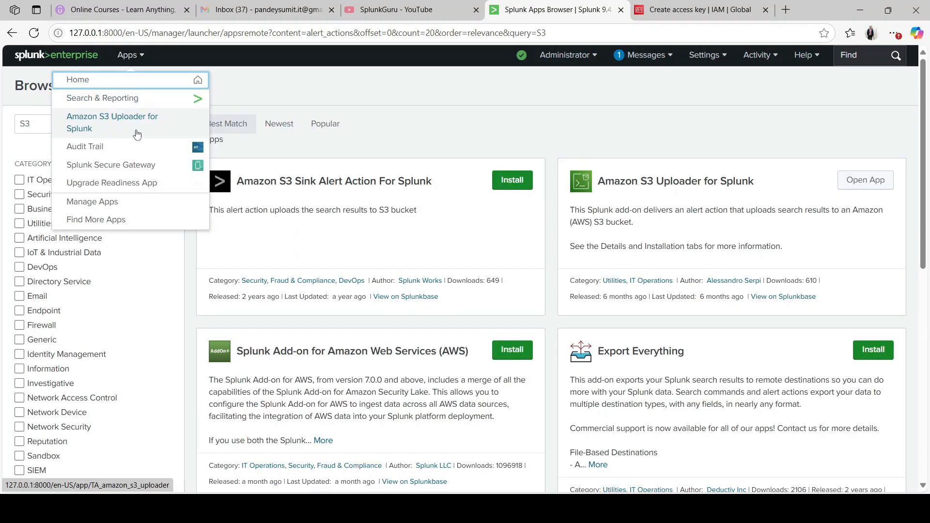
left_click(116, 125)
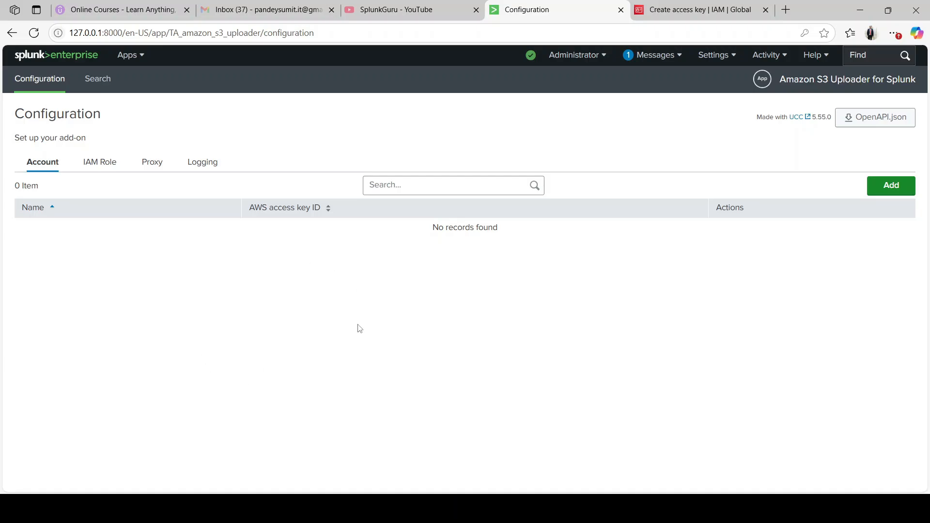
Start a new account in the add-on's configuration and set its account name to S3BucketUplod
left_click(891, 186)
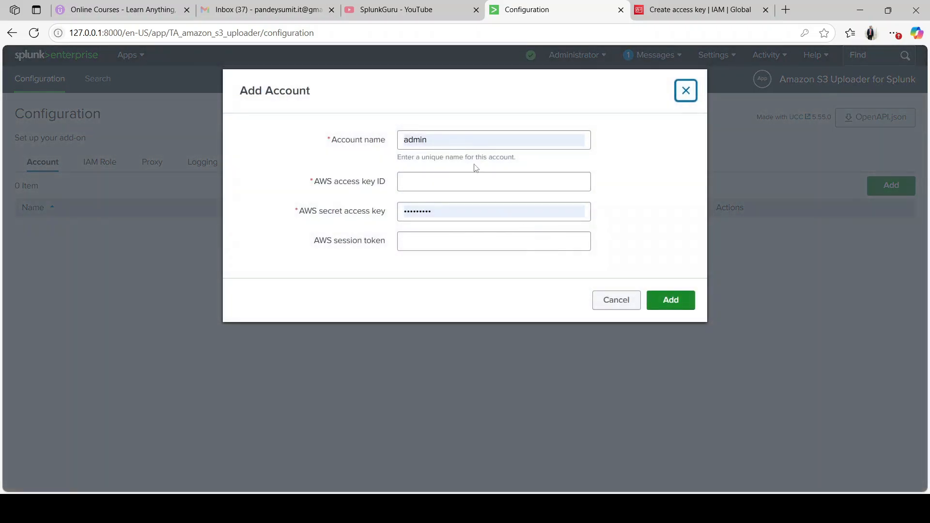
double_click(440, 140)
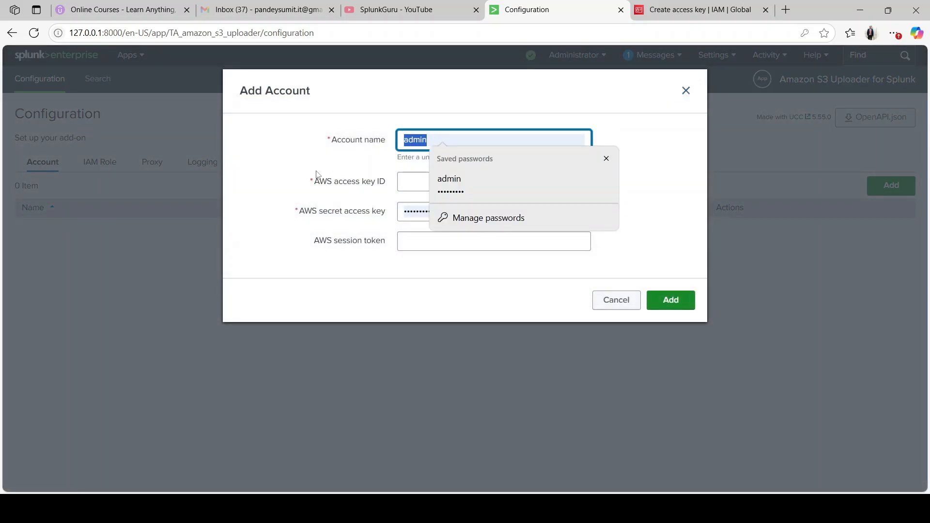
type("S")
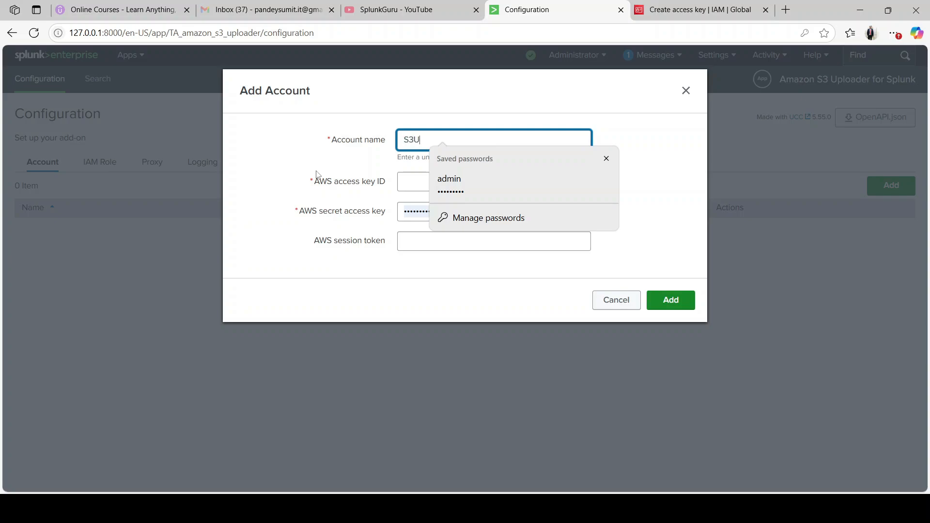
type("3BucketUplod")
left_click(306, 175)
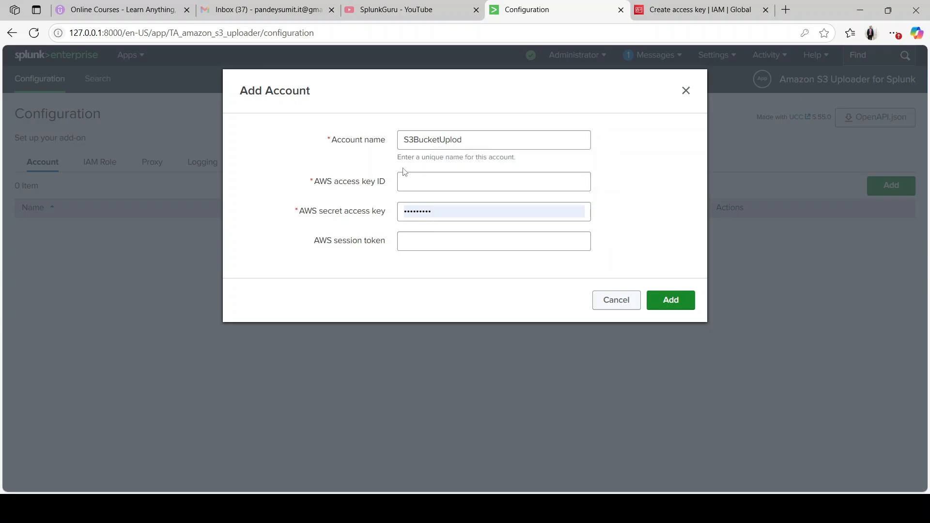
Copy the access key ID from the AWS console into the new account's AWS access key ID field
left_click(419, 184)
left_click(668, 13)
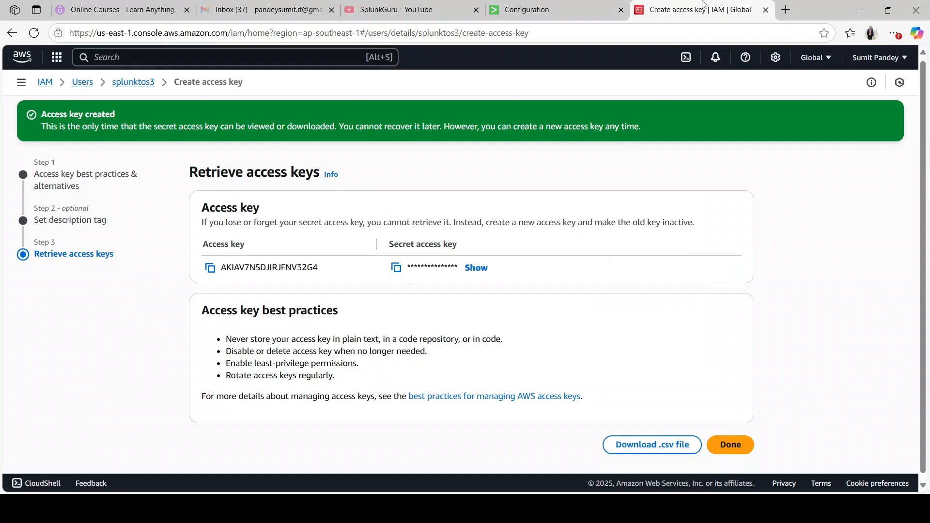
left_click(210, 268)
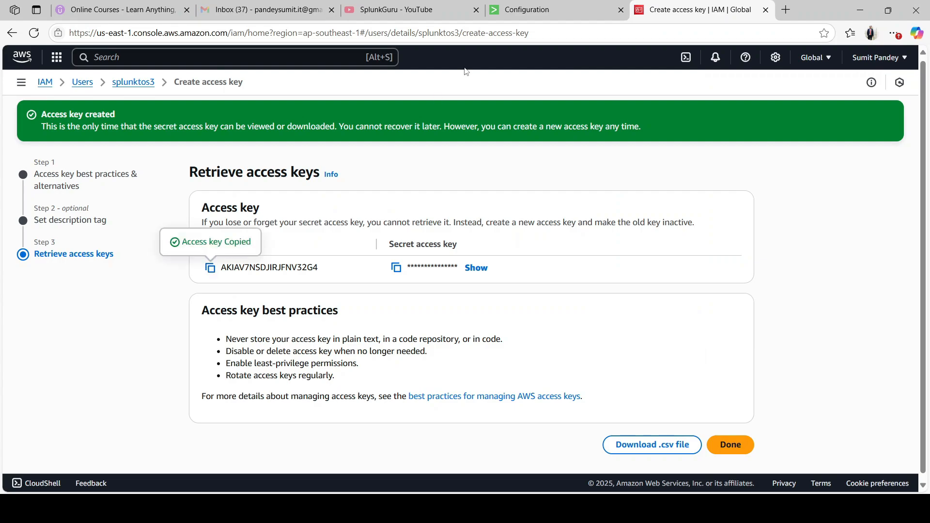
left_click(528, 9)
key("ctrl+v")
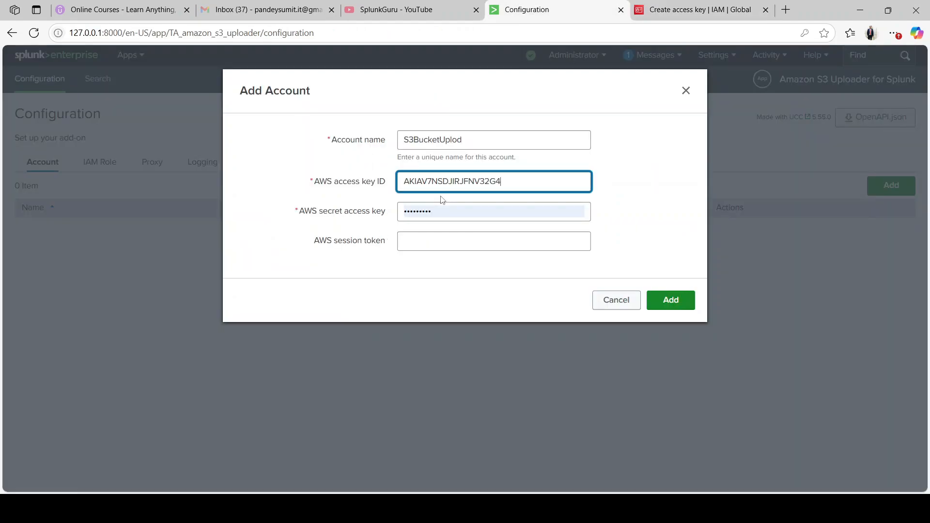
Copy the secret access key from the AWS console into the AWS secret access key field and add the account without saving the password
left_click(698, 9)
left_click(396, 269)
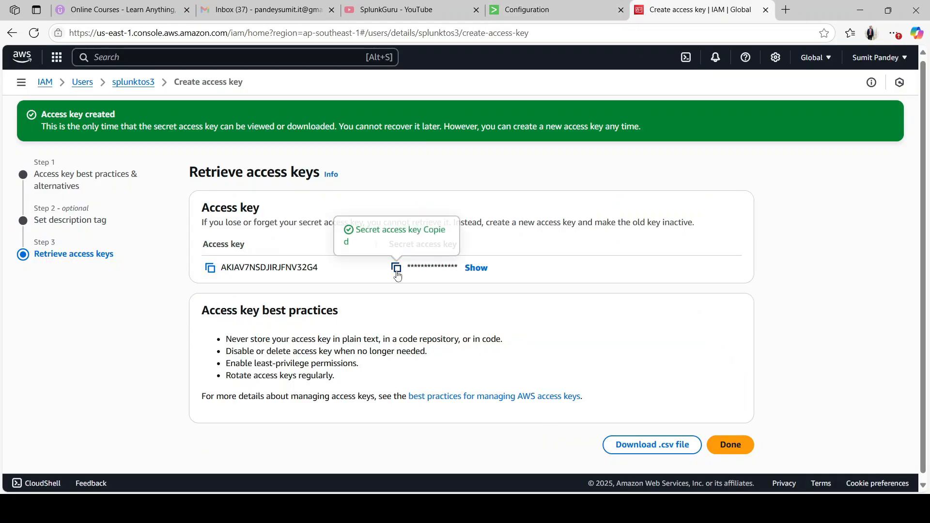
left_click(555, 7)
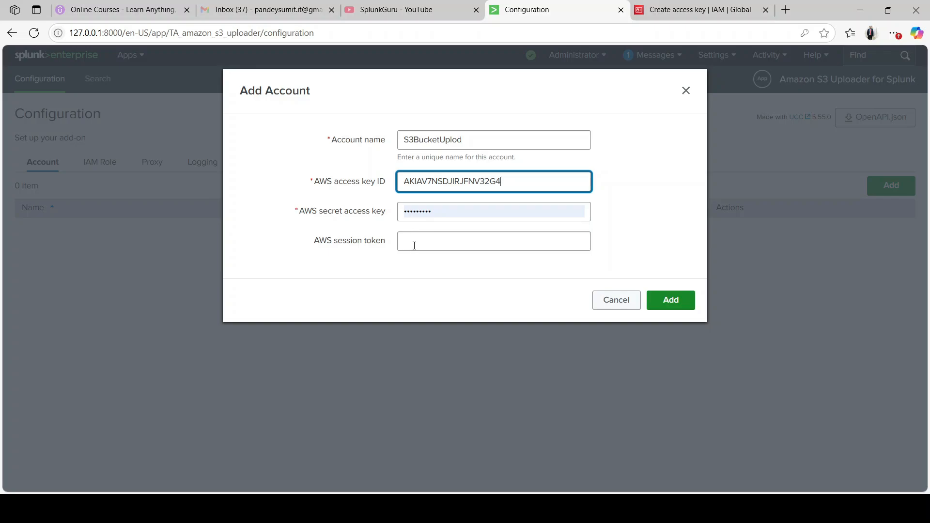
left_click(457, 213)
key("ctrl+v")
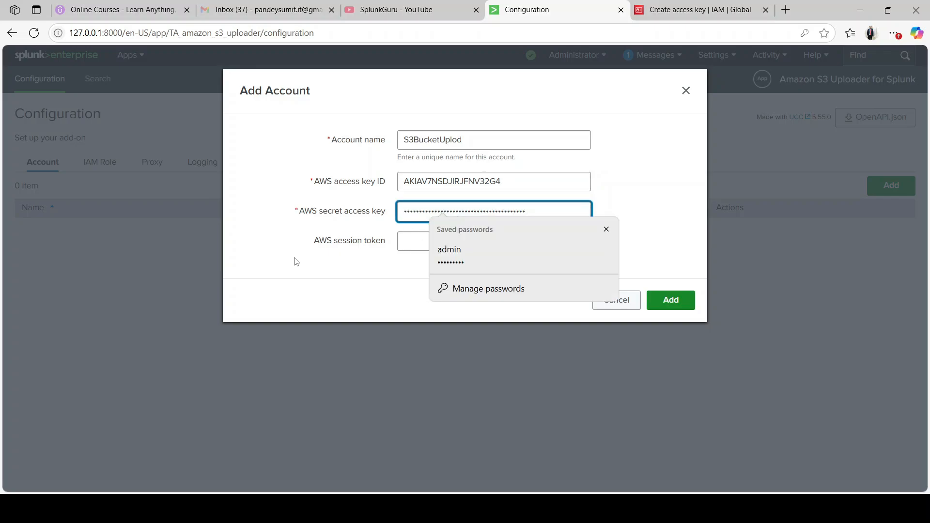
left_click(334, 258)
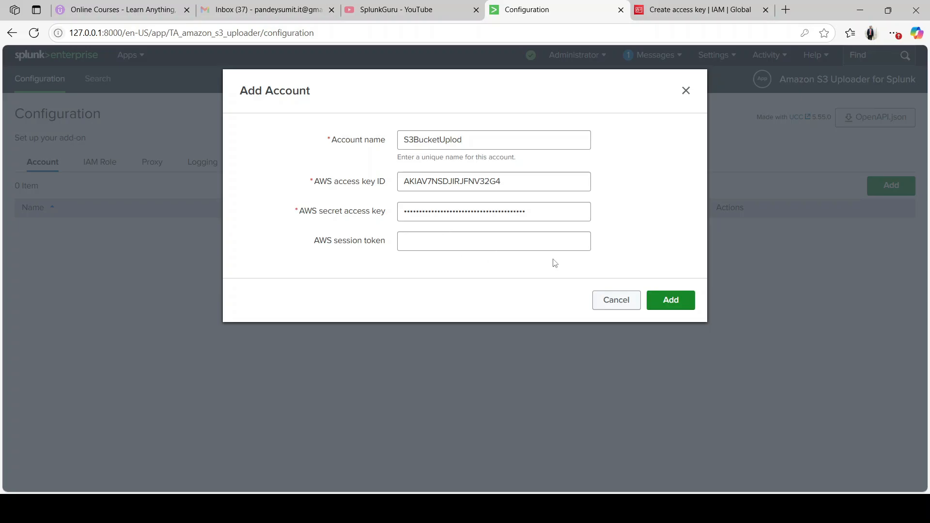
left_click(670, 302)
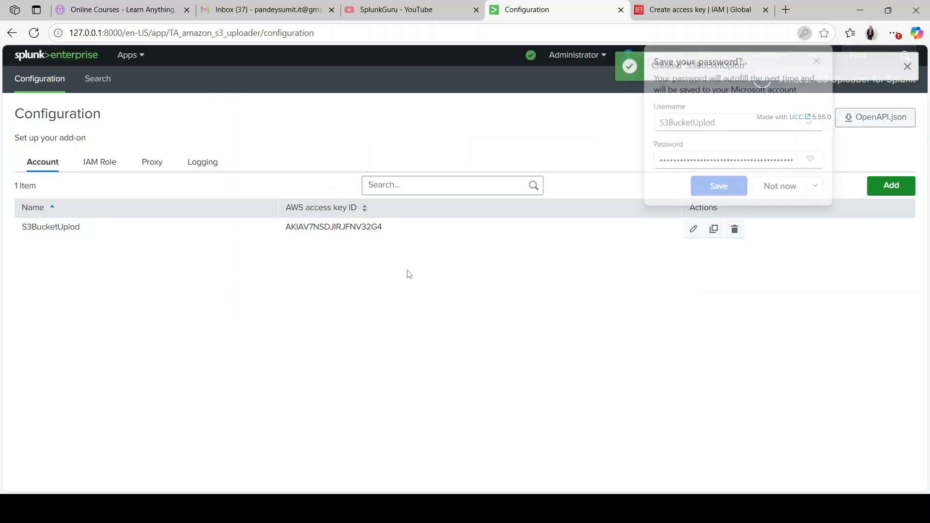
left_click(819, 59)
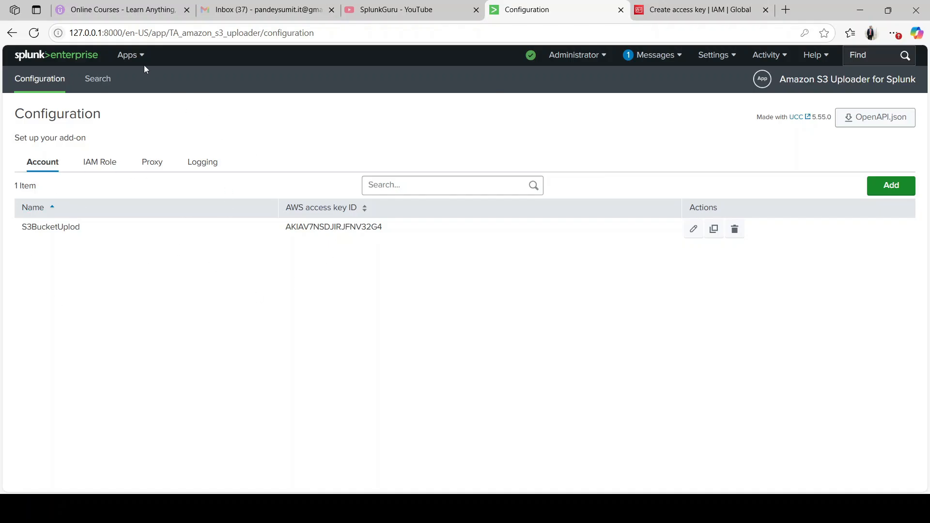
Open Splunk's alert actions list and check for the Upload to Amazon S3 action
left_click(723, 58)
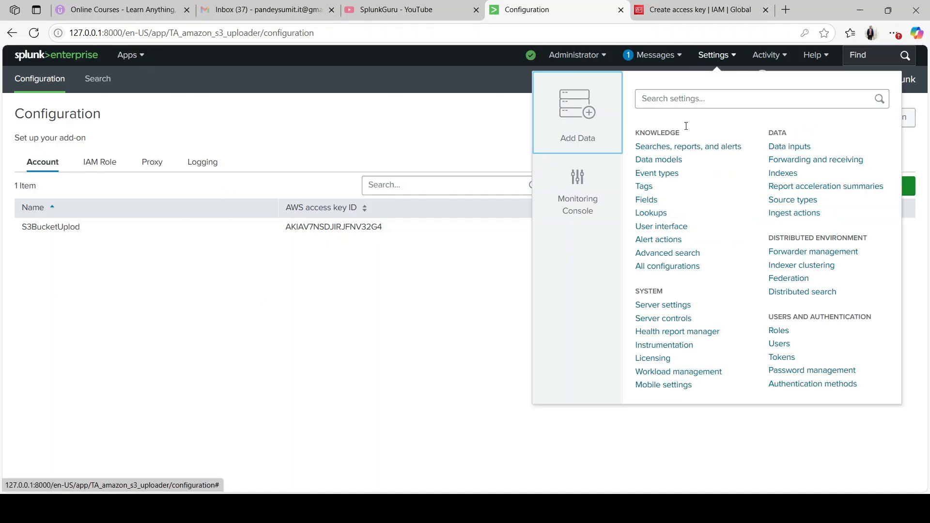
left_click(660, 241)
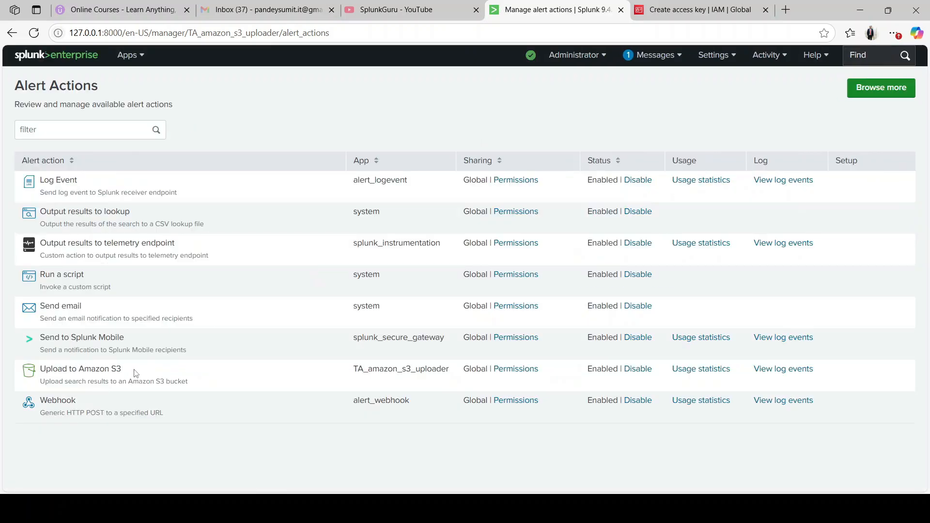
left_click_drag(127, 373, 41, 368)
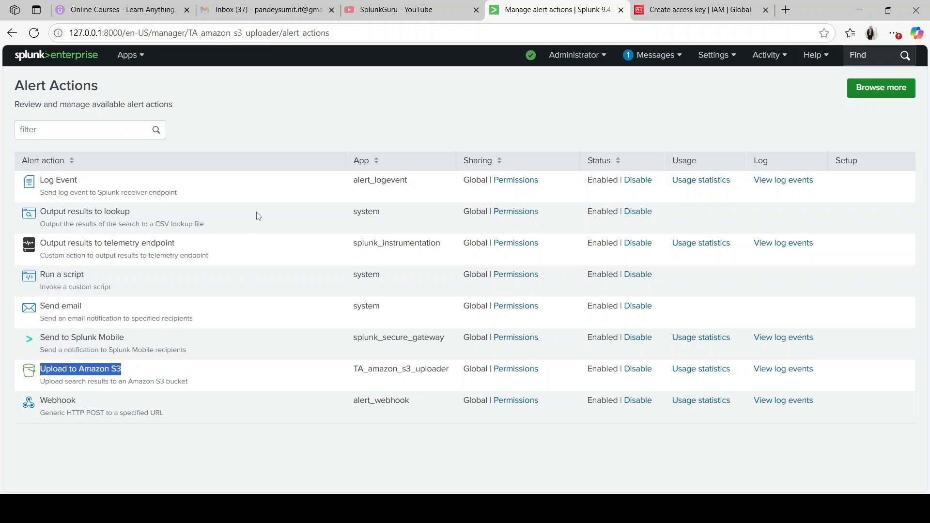
left_click(269, 130)
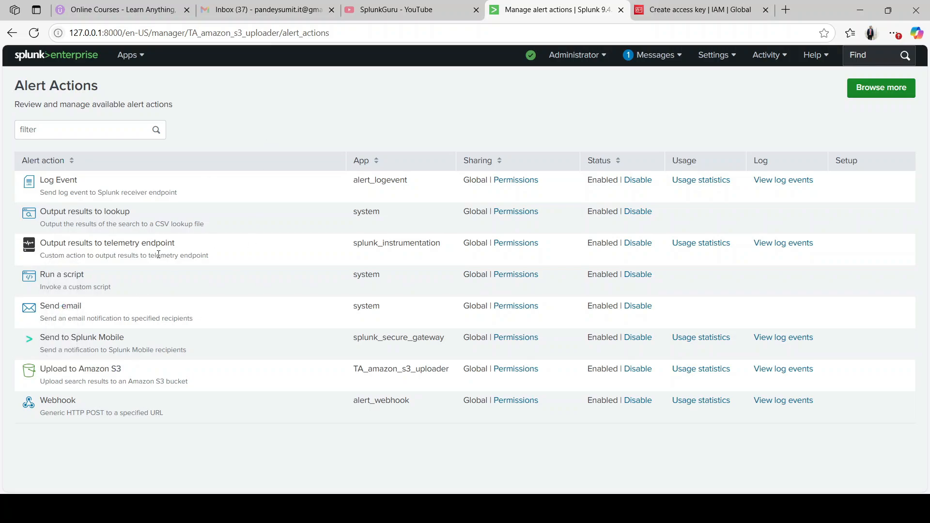
Open the Search & Reporting app and run the search index=_internal over the last 24 hours
left_click(129, 56)
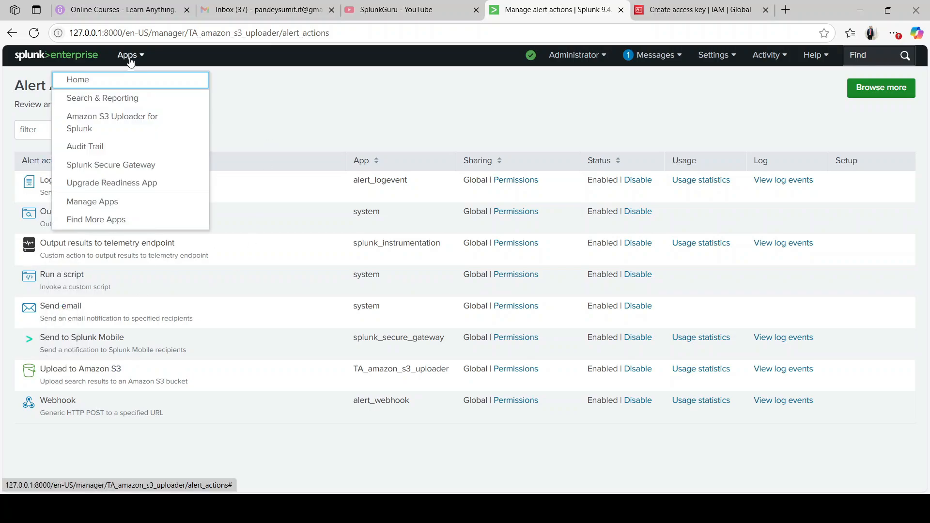
left_click(112, 98)
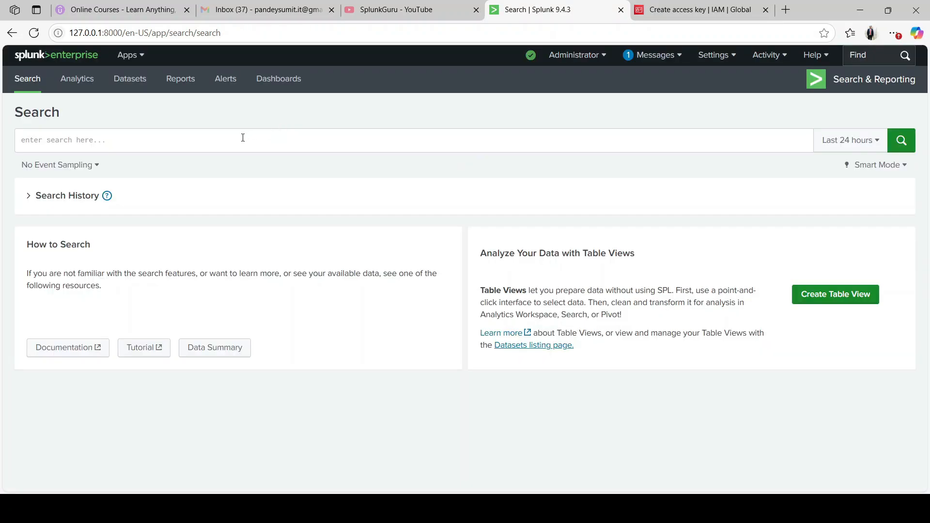
left_click(242, 138)
type("index=")
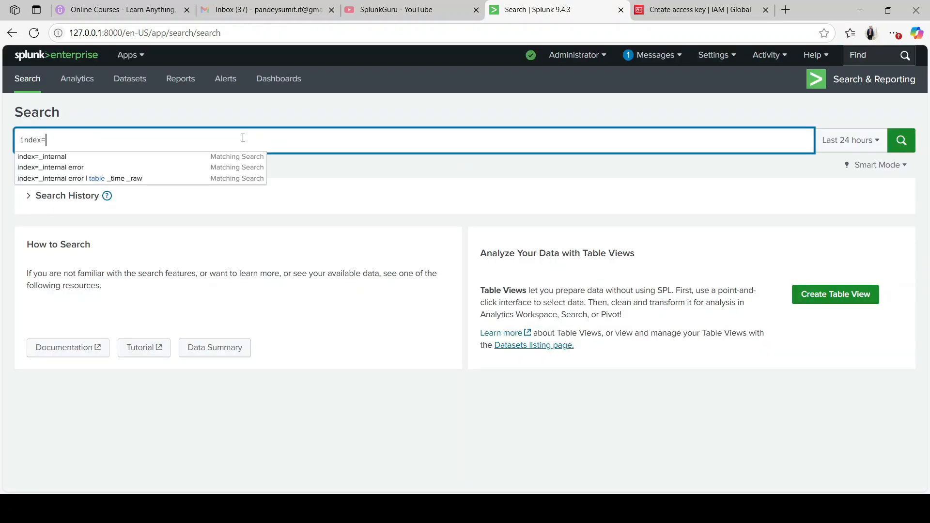
type("_internal")
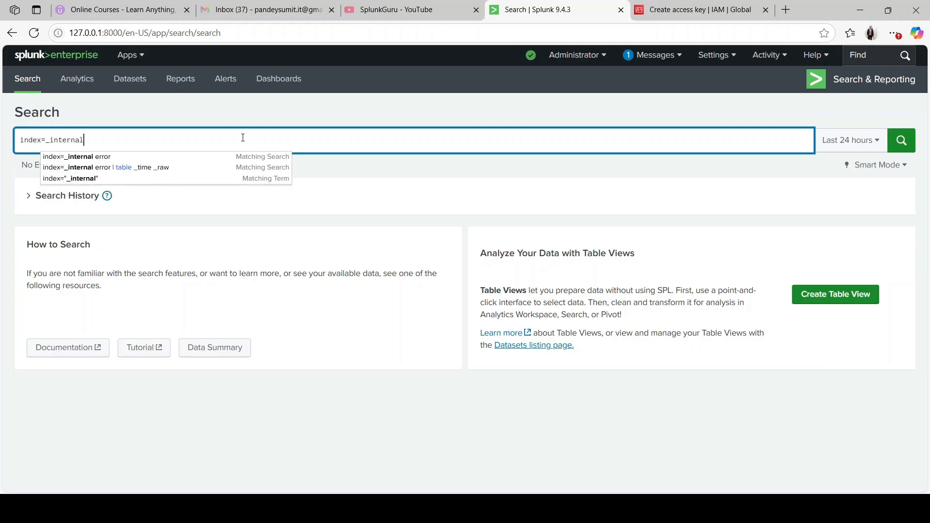
key("Return")
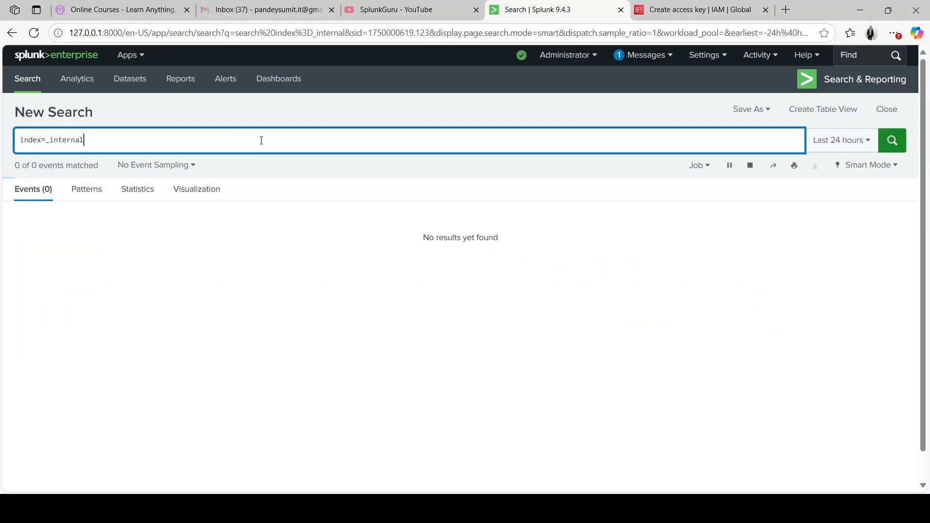
Narrow the search to error events and run it with "| table _time _raw" appended
type("error")
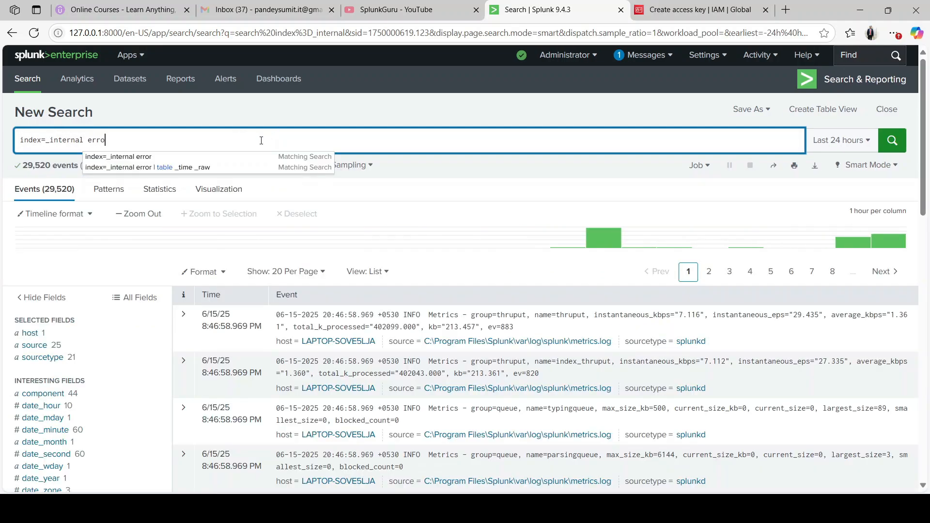
key("Return")
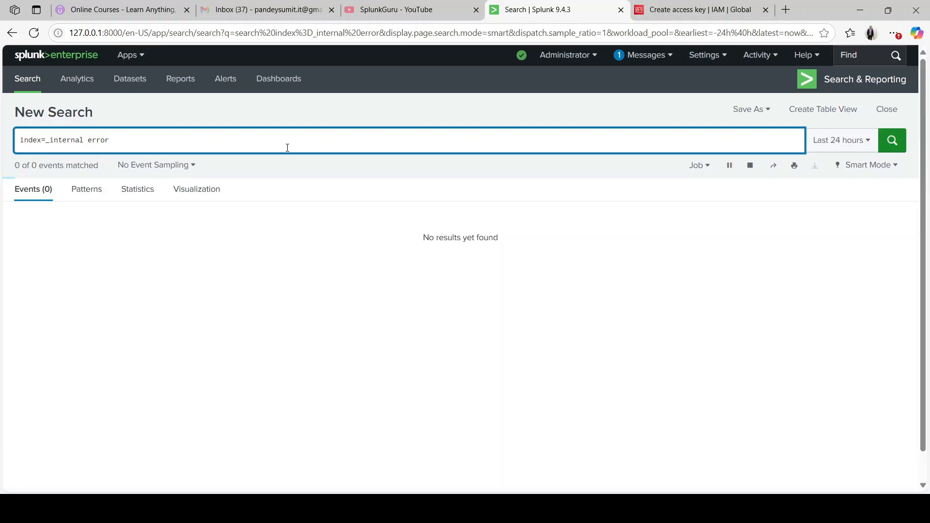
type("| table ")
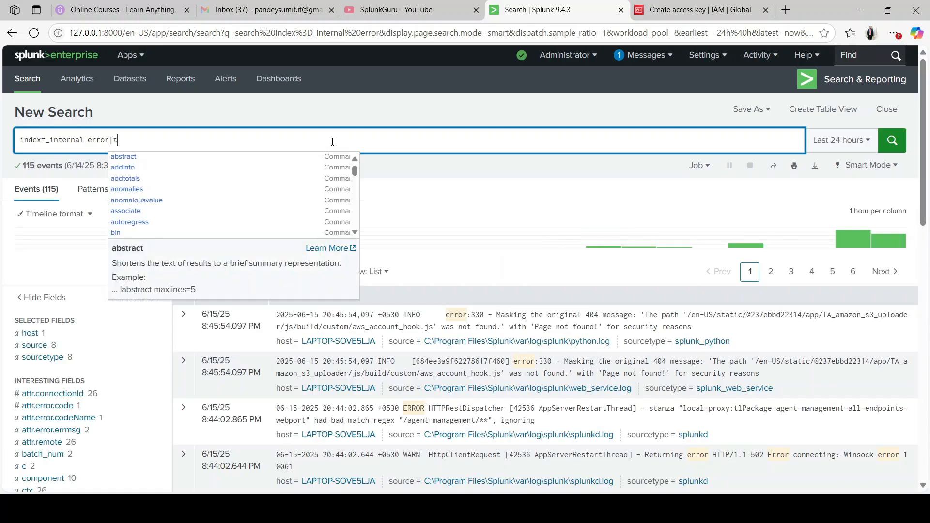
type("_t")
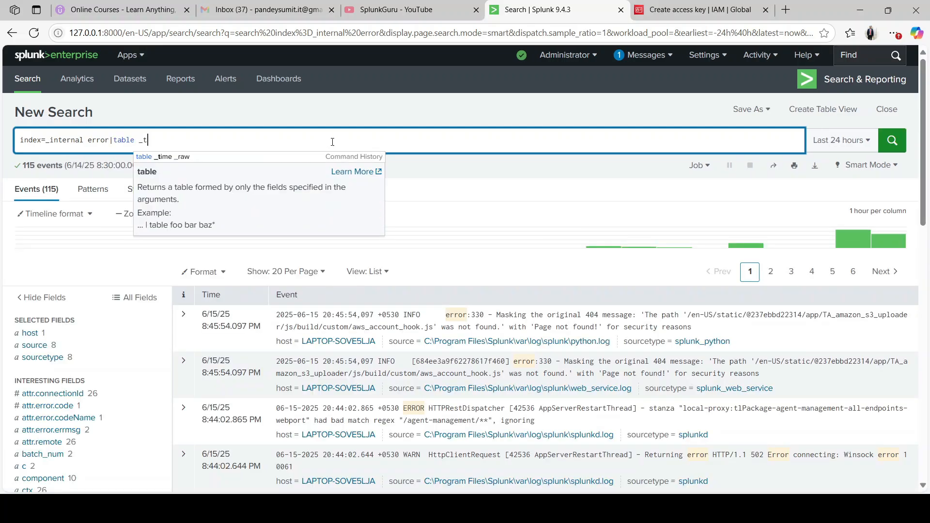
type("ime _raw")
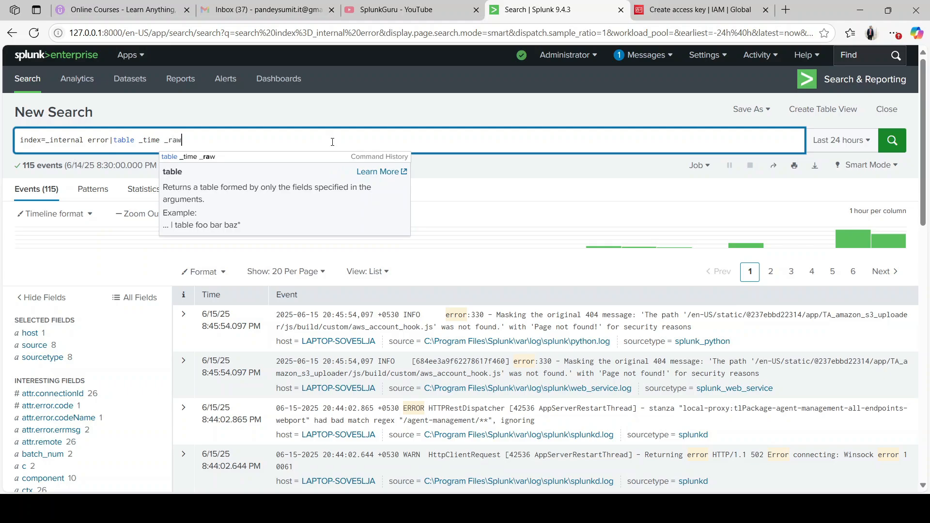
key("Return")
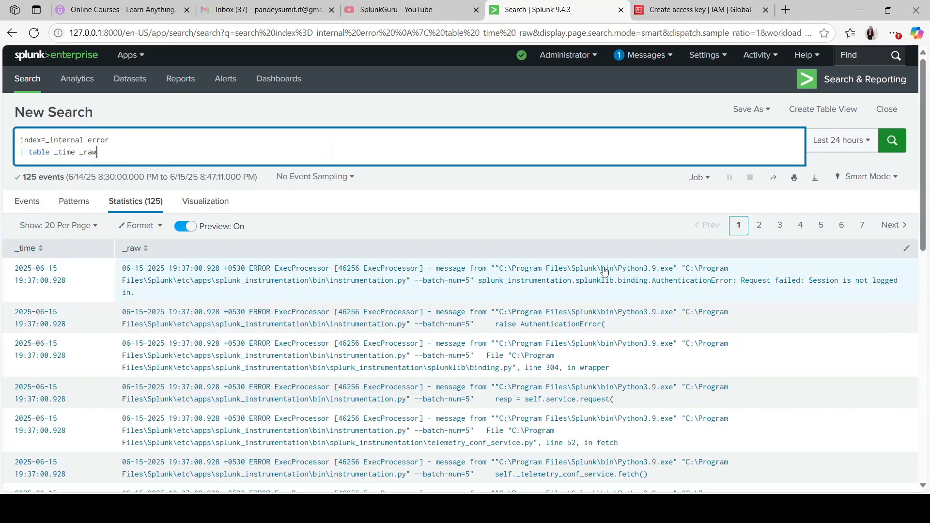
Start saving the search as an alert with the title SplunkAlertPushTestingToAWS_S3
left_click(765, 112)
left_click(726, 154)
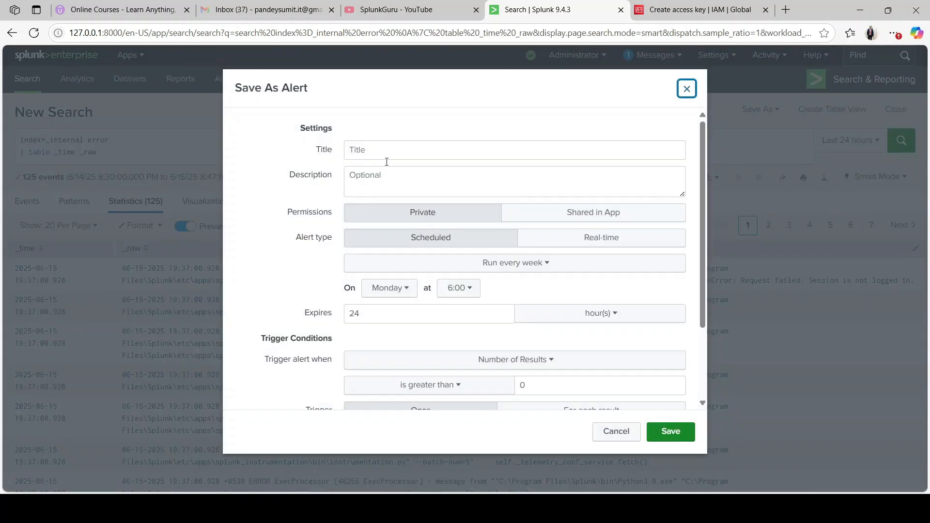
left_click(378, 150)
type("Am")
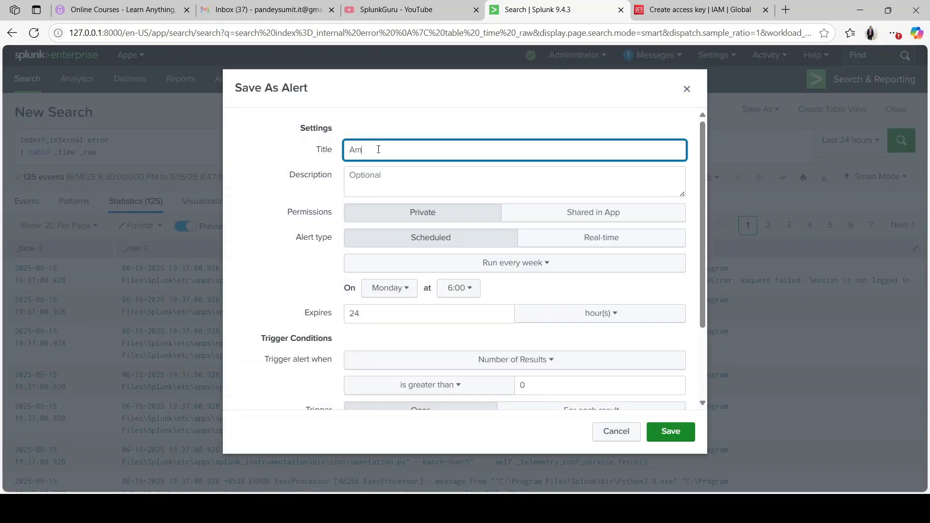
key("BackSpace")
key("BackSpace")
type("SplunkAlertPushTestin")
type("g")
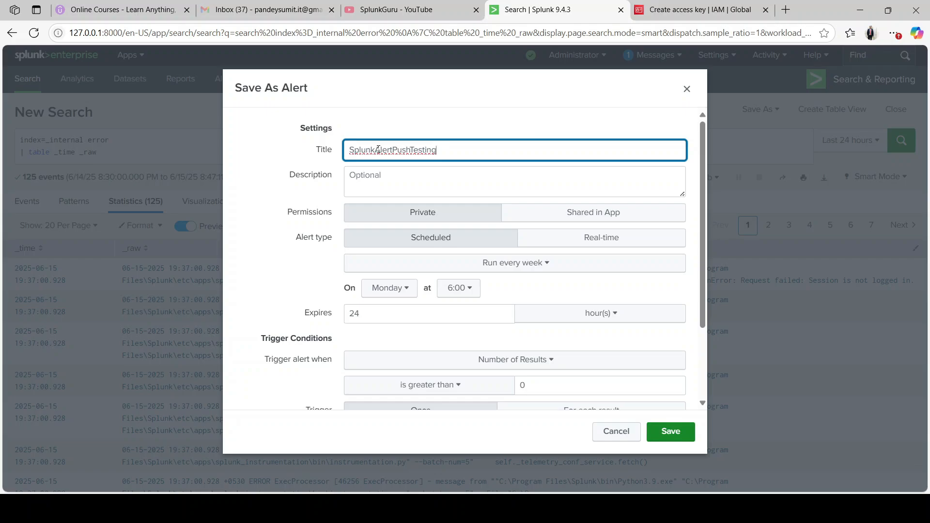
type("T")
type("o")
type("Ama")
type("WS_S3")
Schedule the alert to run on a cron schedule with the expression */2 * * * *
scroll(291, 271, "down", 2)
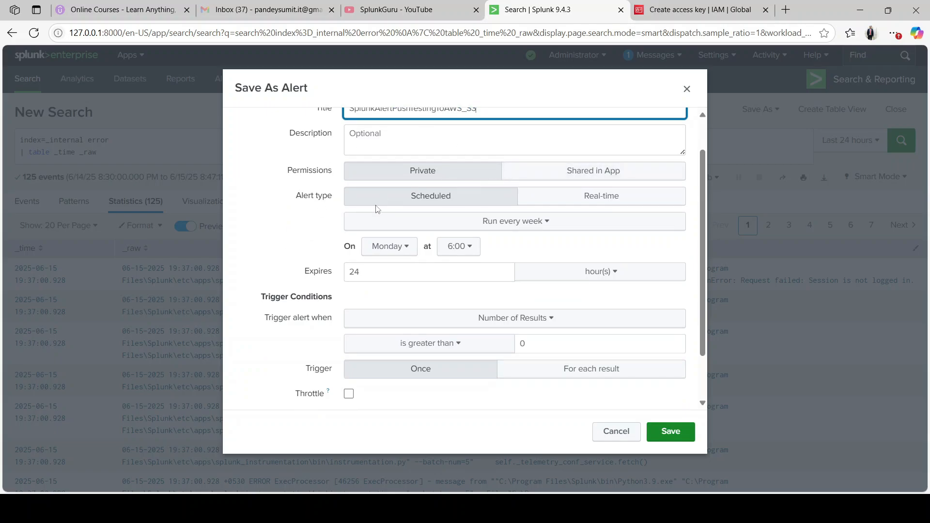
scroll(274, 228, "down", 1)
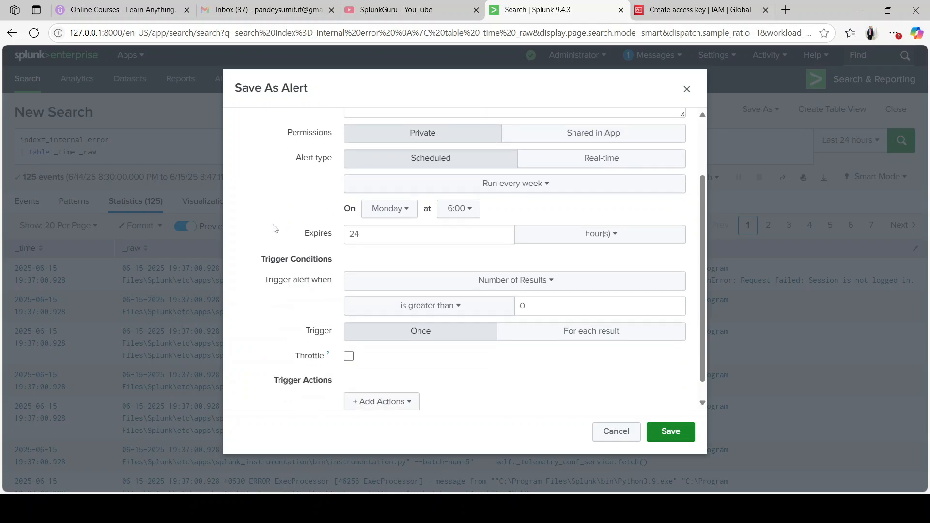
left_click(403, 208)
left_click(485, 185)
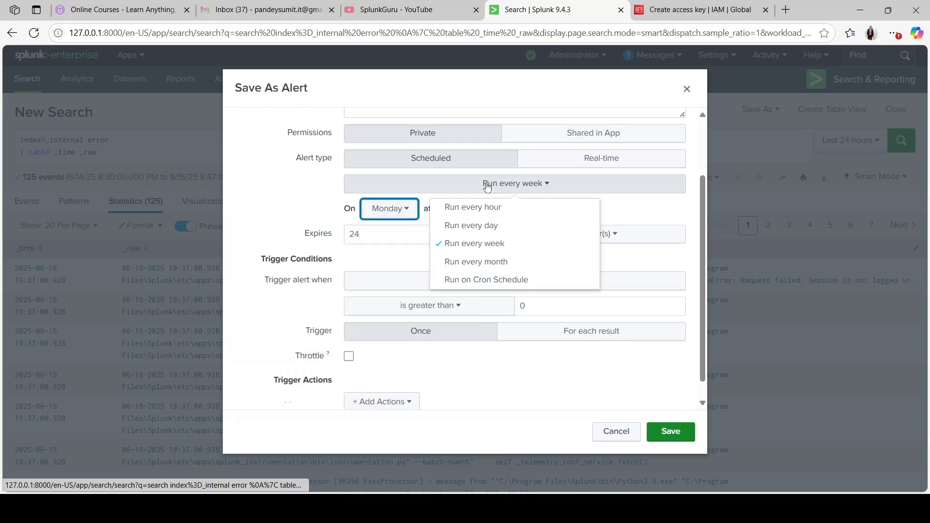
left_click(482, 278)
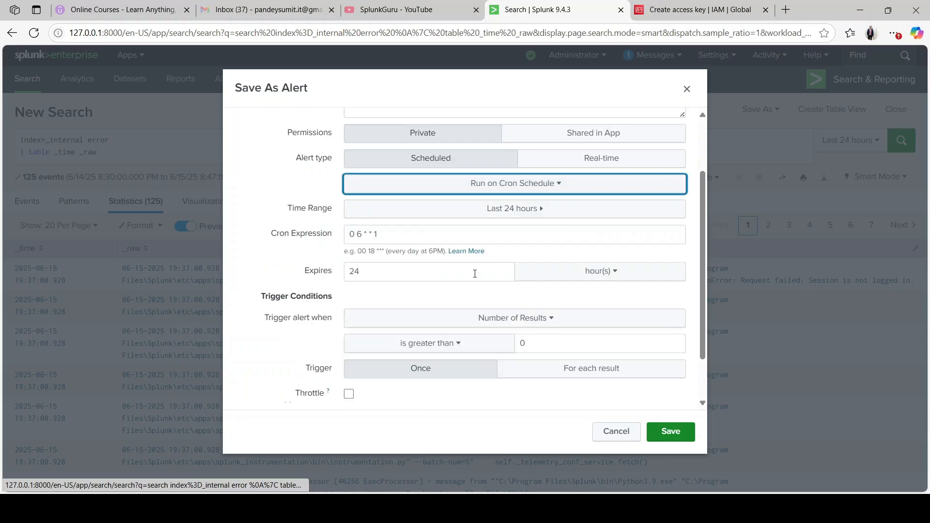
left_click(401, 233)
key("BackSpace")
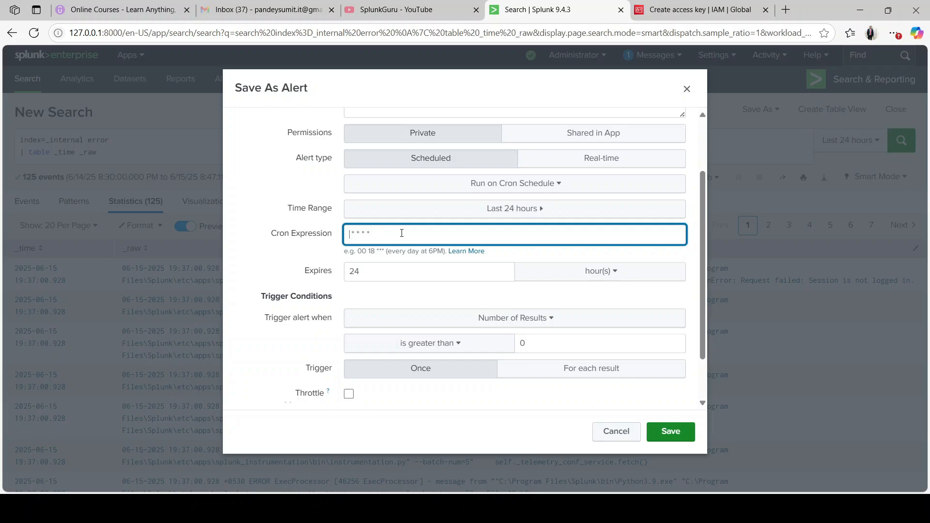
type("/2")
Add the Upload to Amazon S3 trigger action to the alert and place the cursor in its bucket name
scroll(454, 269, "down", 2)
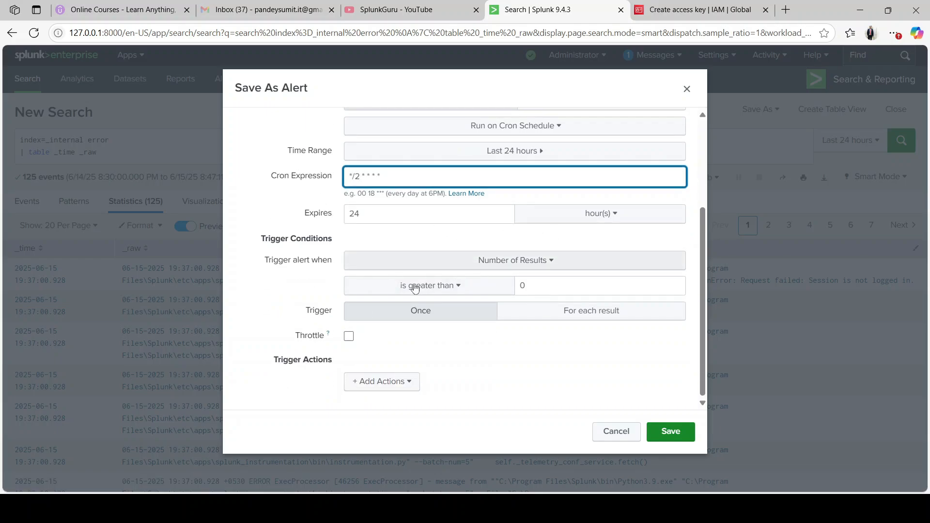
left_click(407, 381)
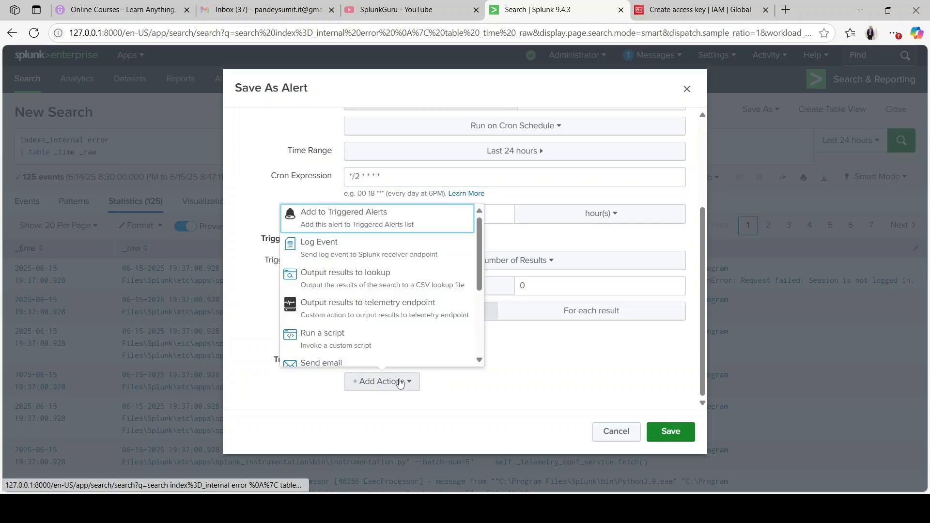
scroll(370, 276, "down", 2)
scroll(370, 276, "down", 1)
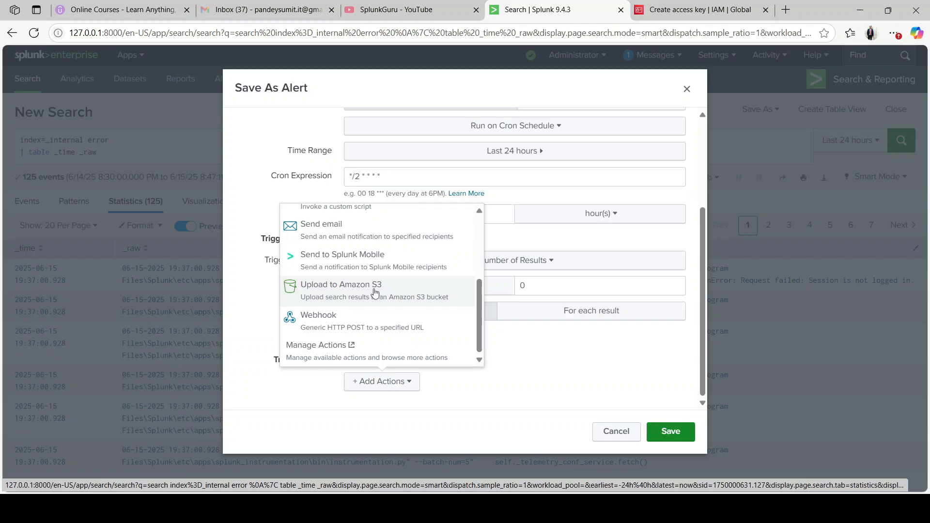
left_click(246, 301)
left_click(401, 389)
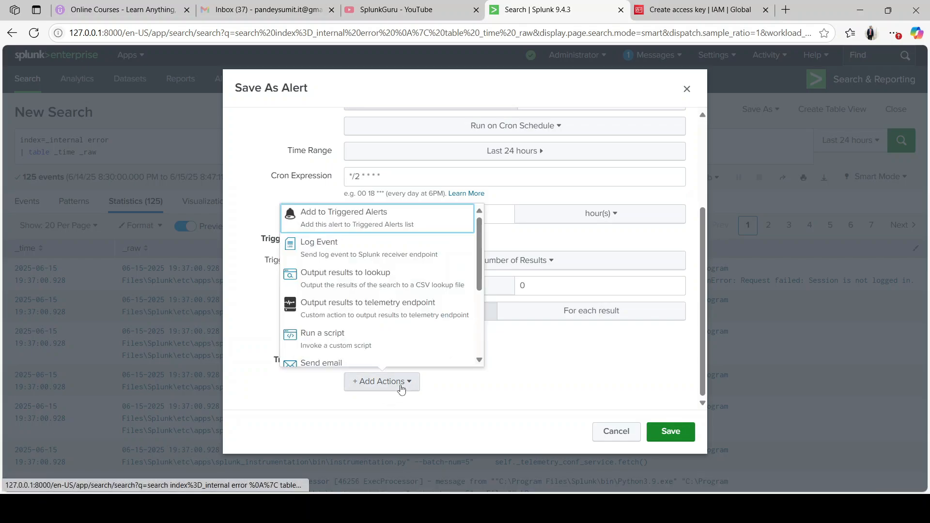
scroll(378, 300, "down", 3)
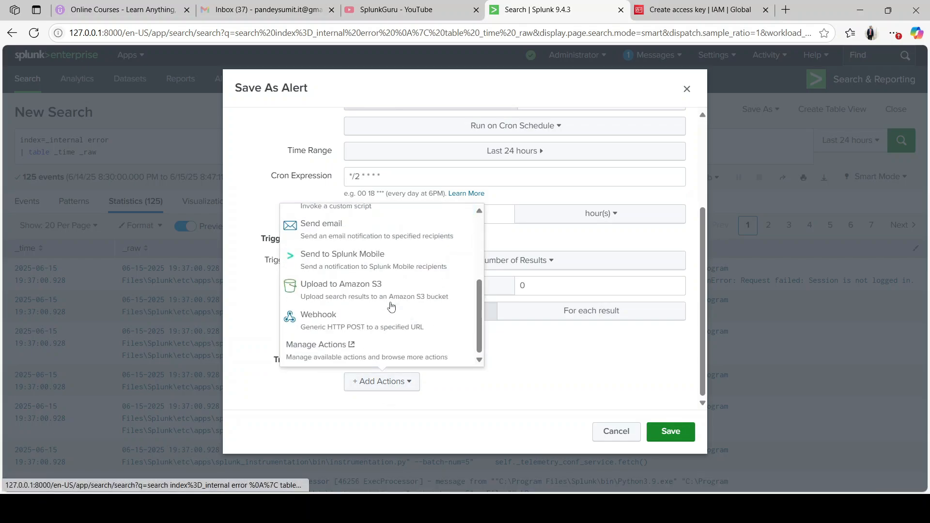
left_click(347, 296)
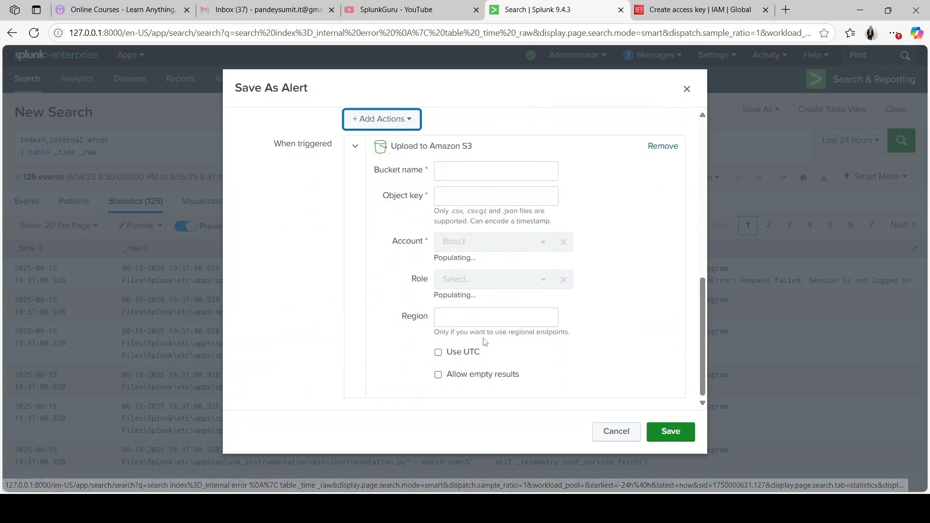
left_click(465, 172)
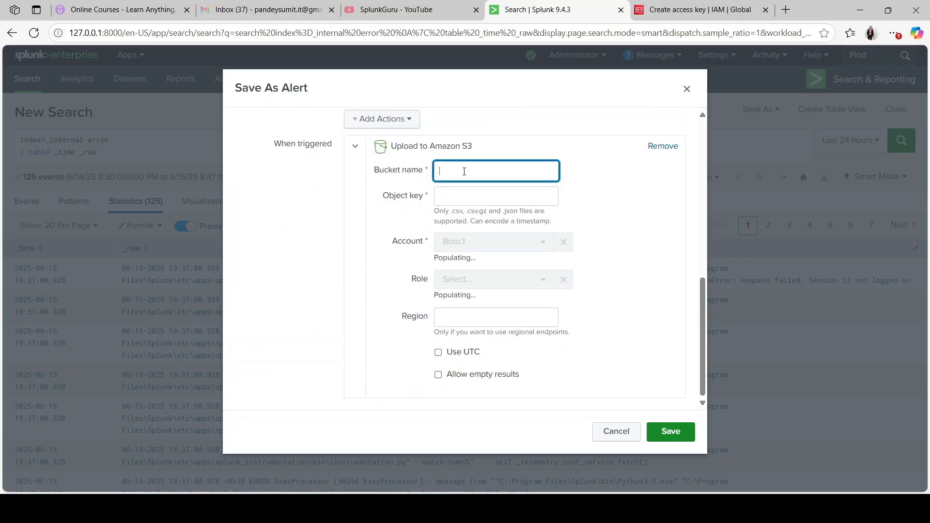
Switch to the AWS console, open Amazon S3 and create a general purpose bucket named splunkalerts with the default settings
left_click(680, 10)
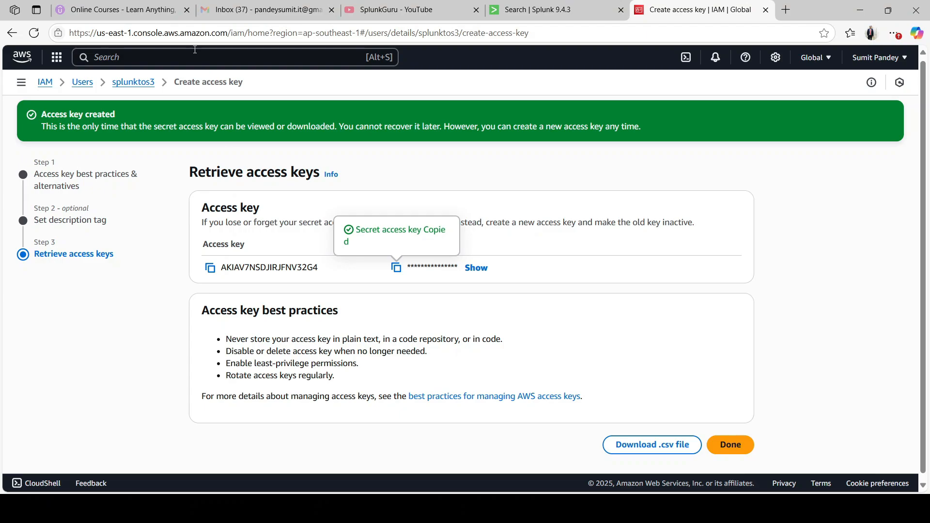
left_click(57, 61)
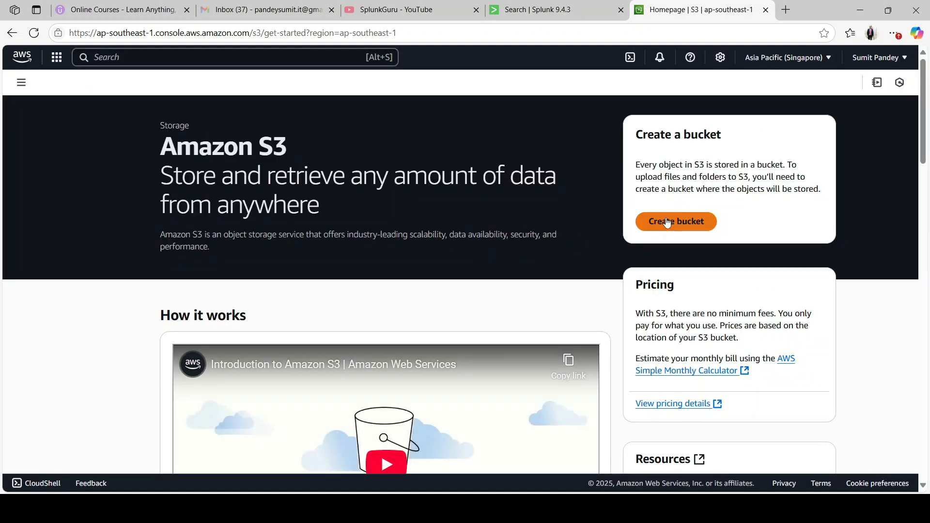
left_click(668, 223)
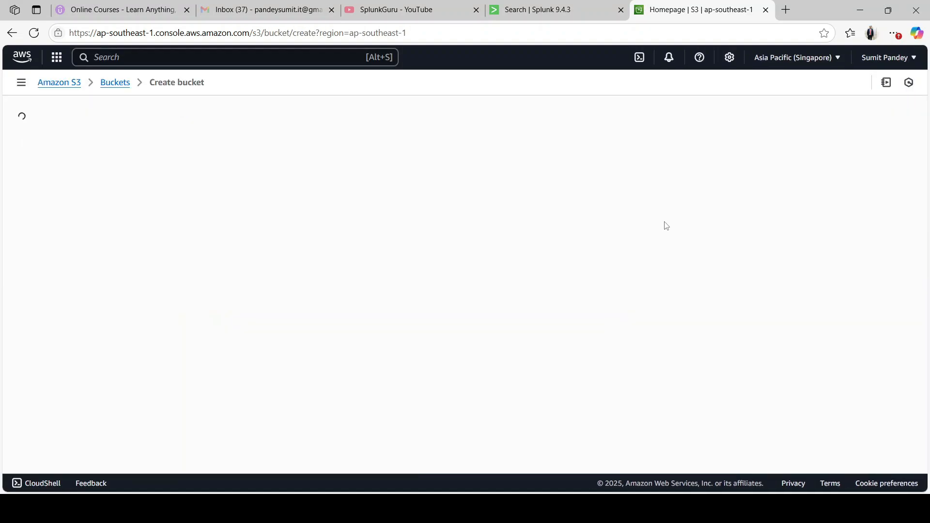
scroll(239, 271, "down", 2)
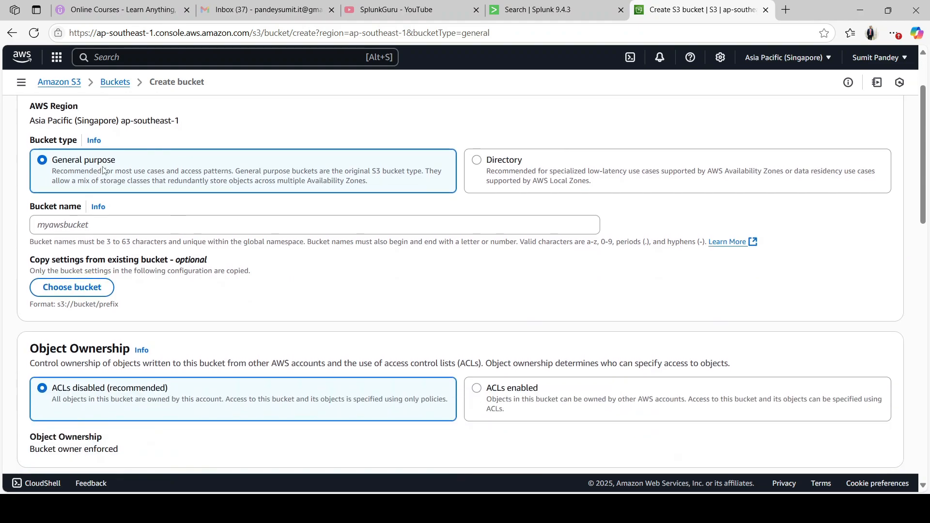
left_click(68, 229)
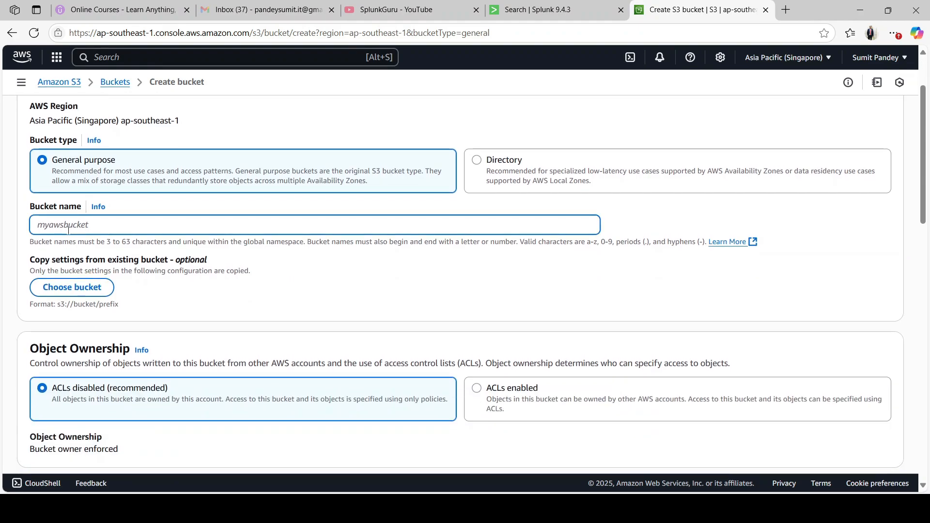
type("splunkalerts")
scroll(269, 294, "down", 5)
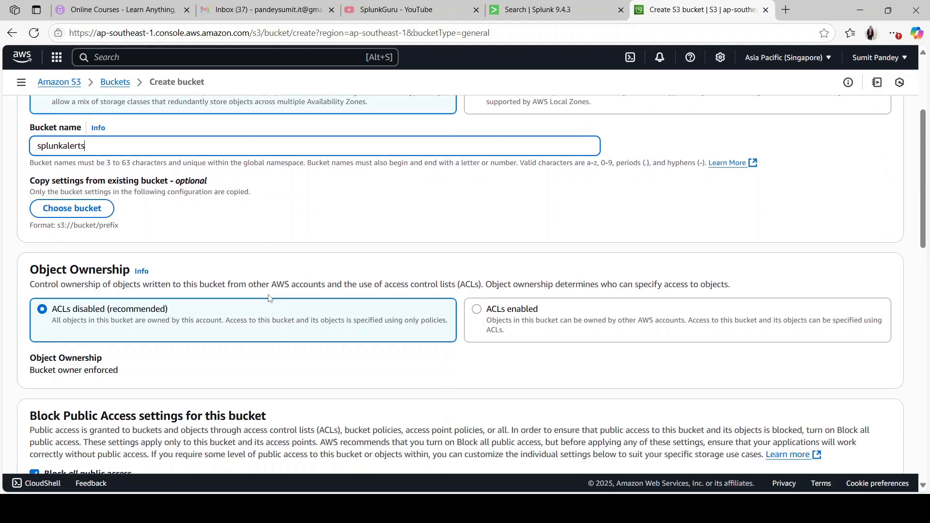
scroll(269, 294, "down", 13)
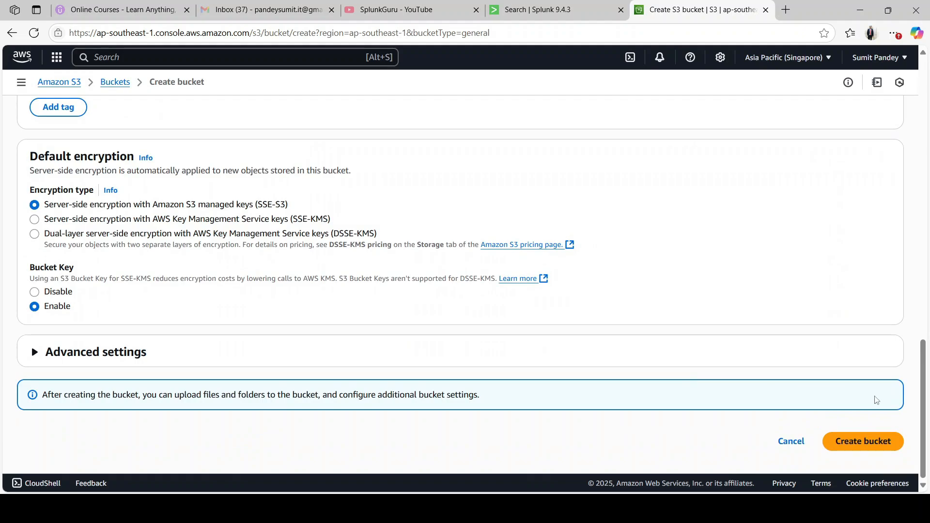
left_click(875, 443)
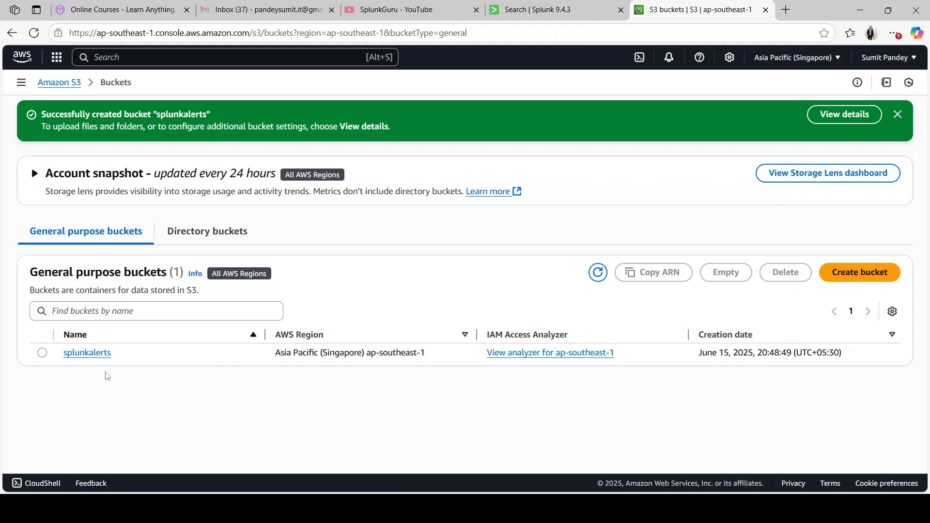
Open the splunkalerts bucket, copy its name and paste it as the bucket name in the Splunk alert action
left_click(87, 353)
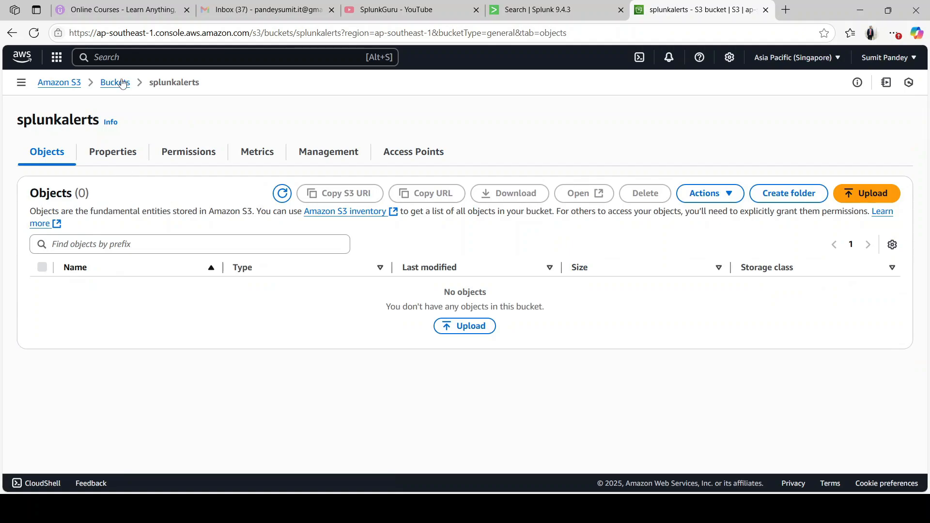
double_click(69, 123)
key("ctrl+c")
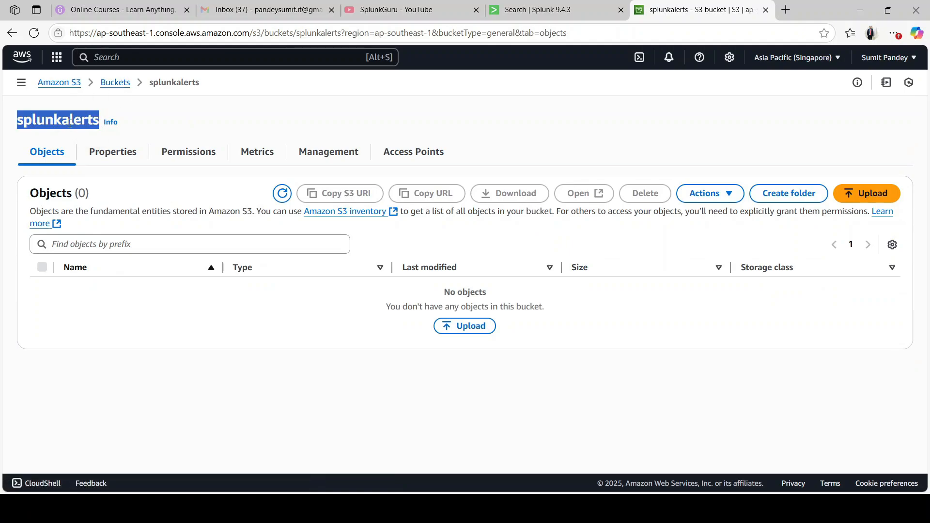
left_click(525, 6)
key("ctrl+v")
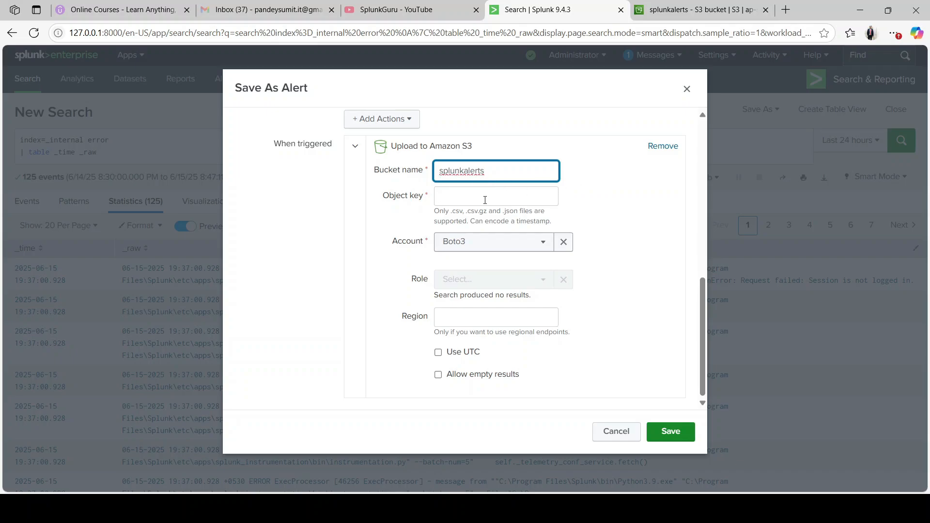
Set the upload action's object key to splunk_error_alert.csv and check the splunkalerts bucket's objects in the AWS console
left_click(484, 197)
left_click(604, 198)
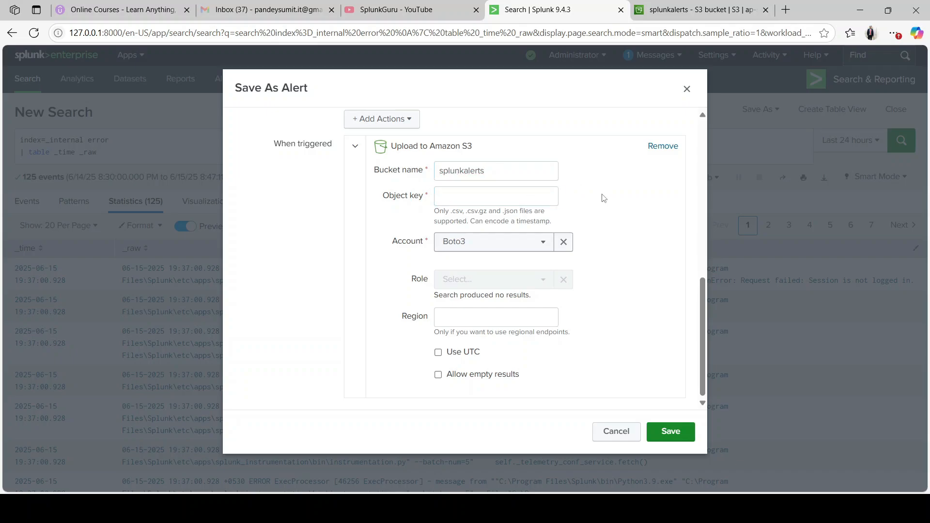
left_click(471, 196)
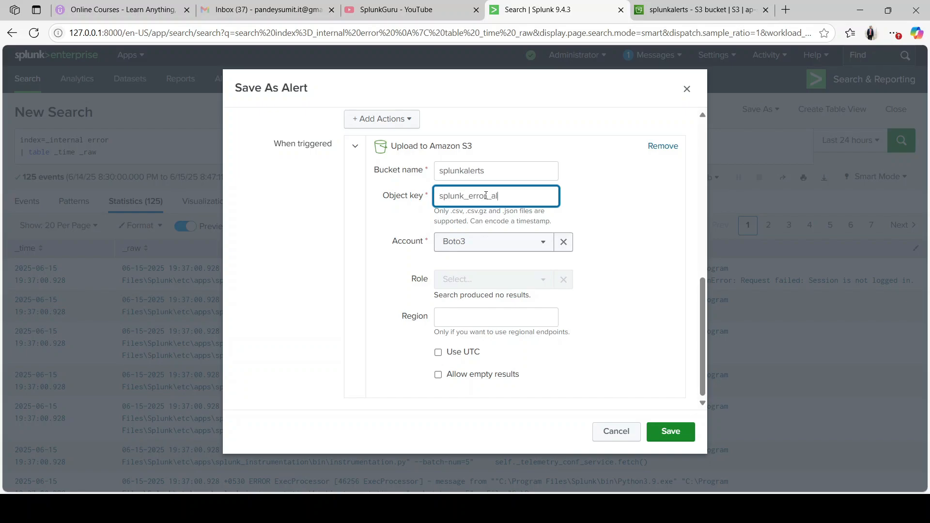
type("sbv")
left_click(682, 6)
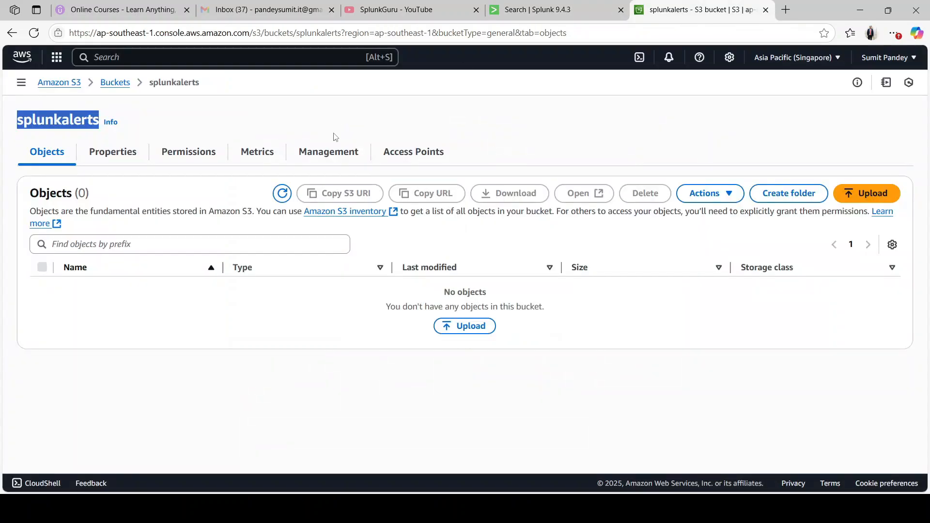
left_click(146, 392)
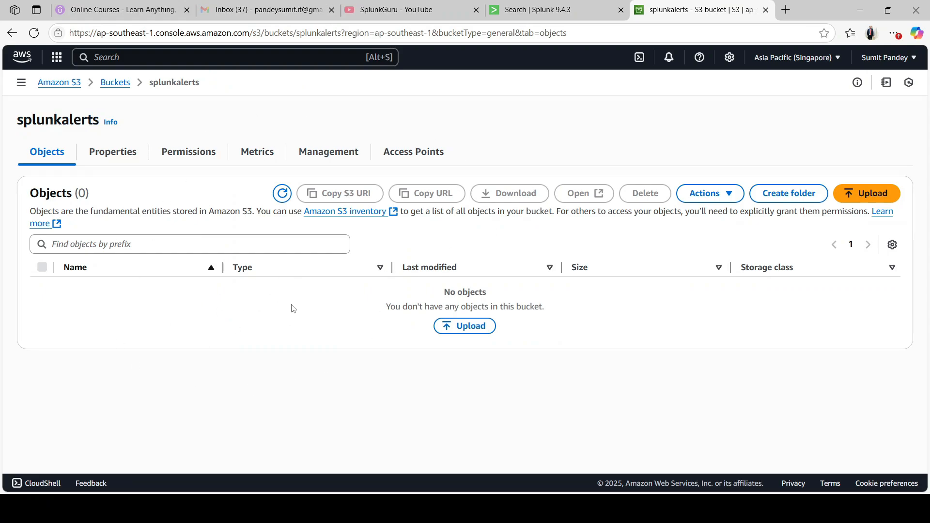
left_click(524, 4)
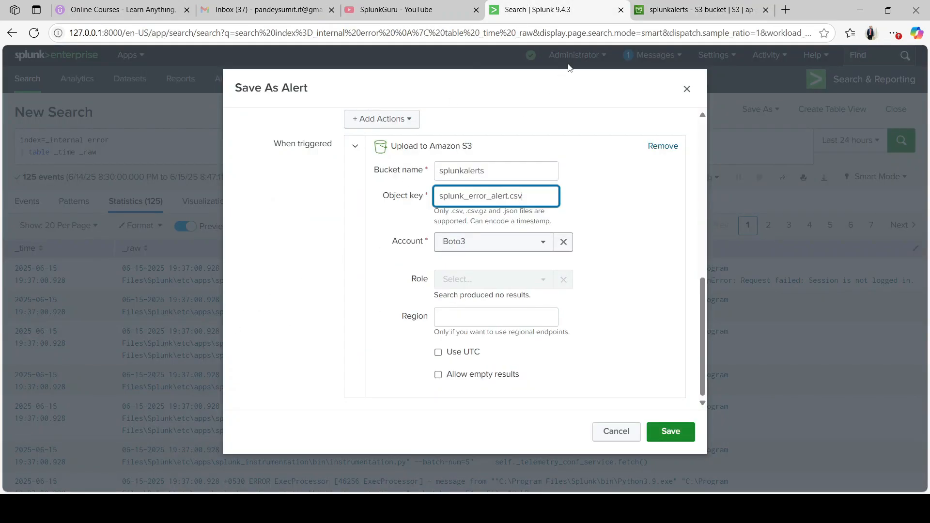
double_click(454, 198)
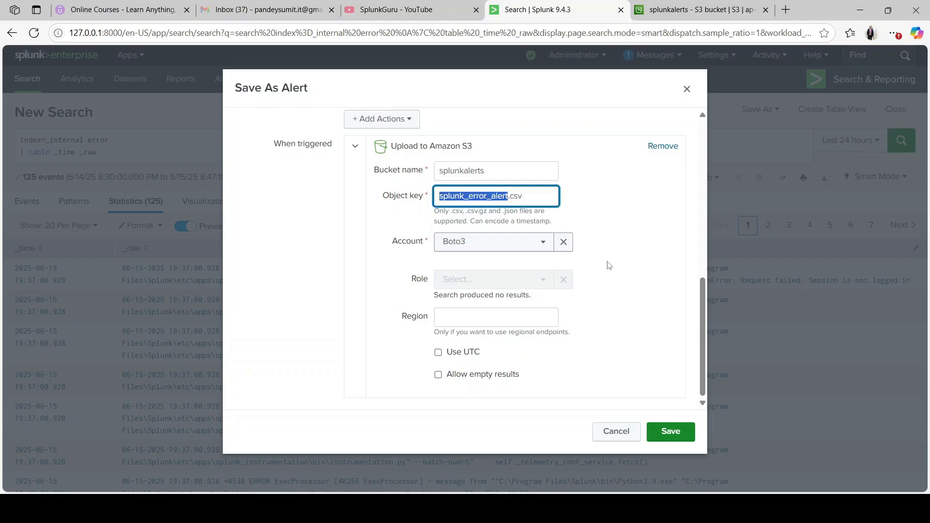
Choose the S3BucketUplod account for the upload action and save the alert
left_click(490, 242)
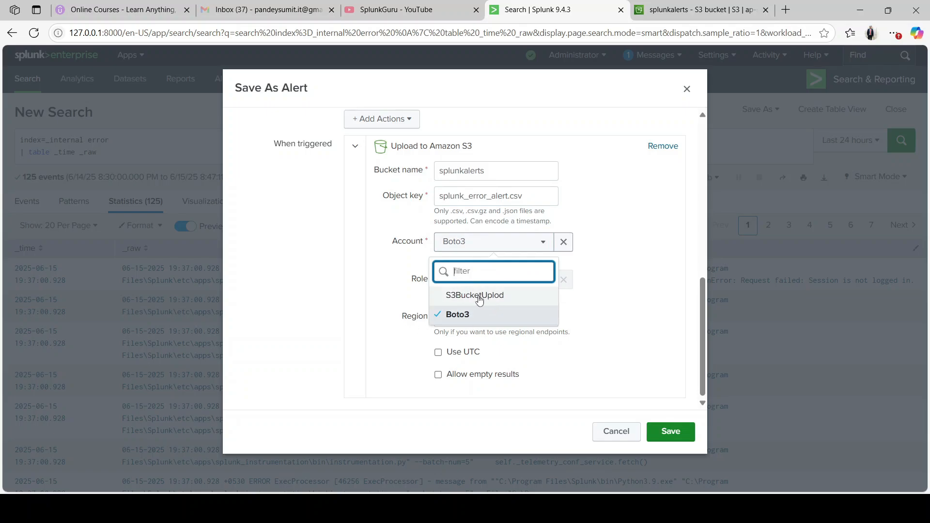
left_click(479, 297)
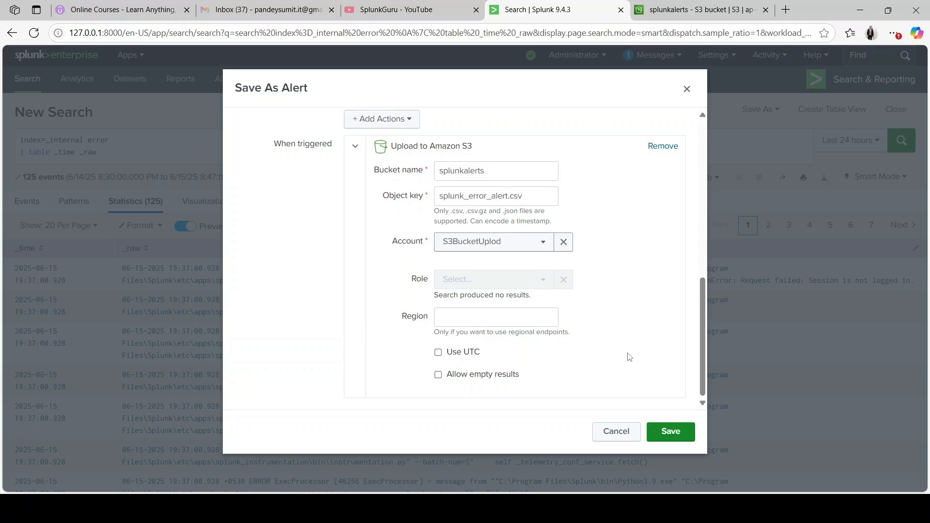
left_click(671, 432)
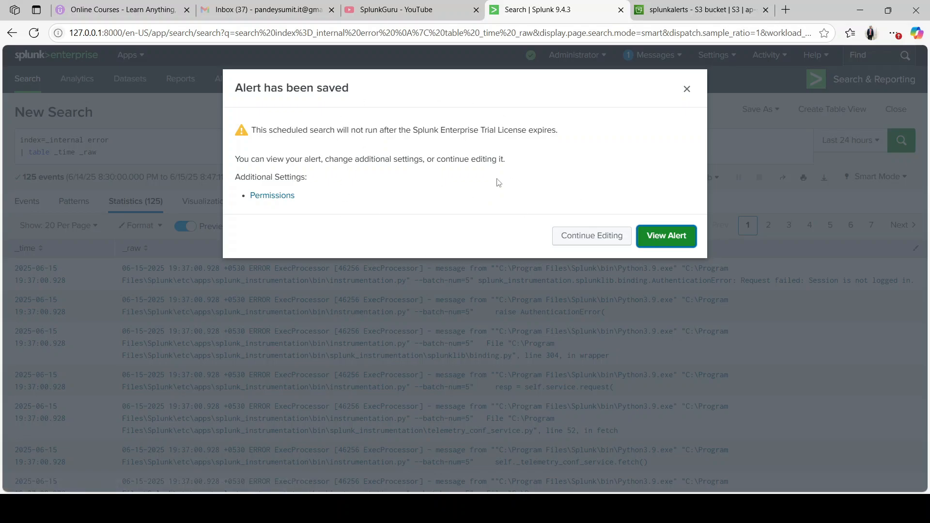
View the saved alert's details and open the list of alerts
left_click(655, 238)
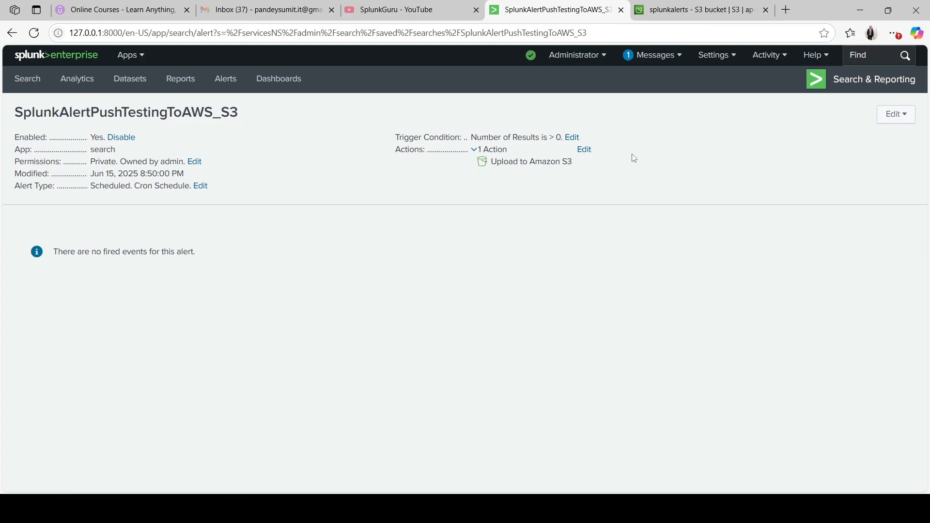
left_click(225, 85)
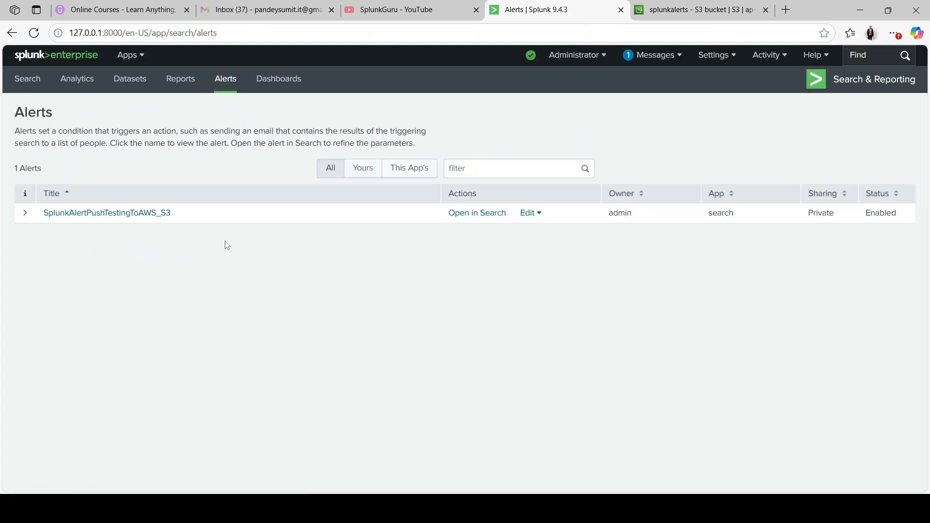
Switch to the AWS console and refresh the splunkalerts bucket's objects to check for the CSV file uploaded by the alert
left_click(686, 7)
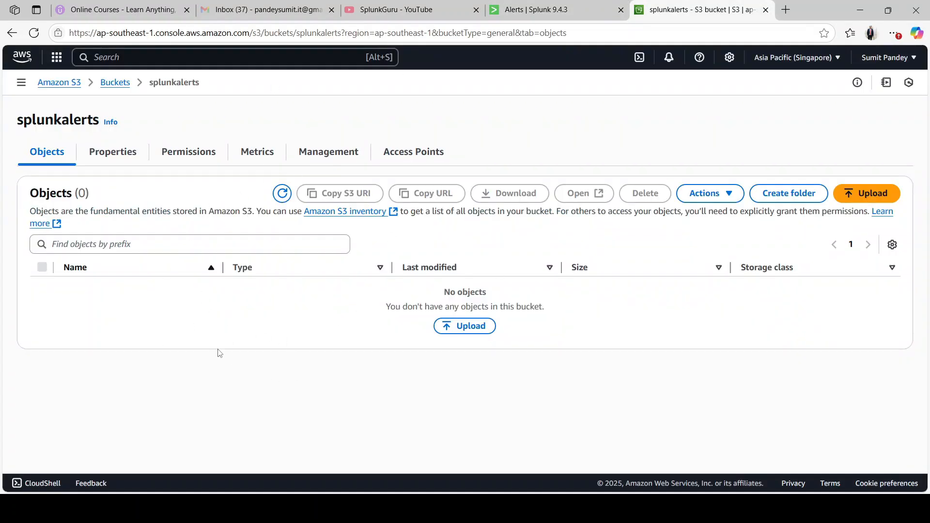
left_click(553, 6)
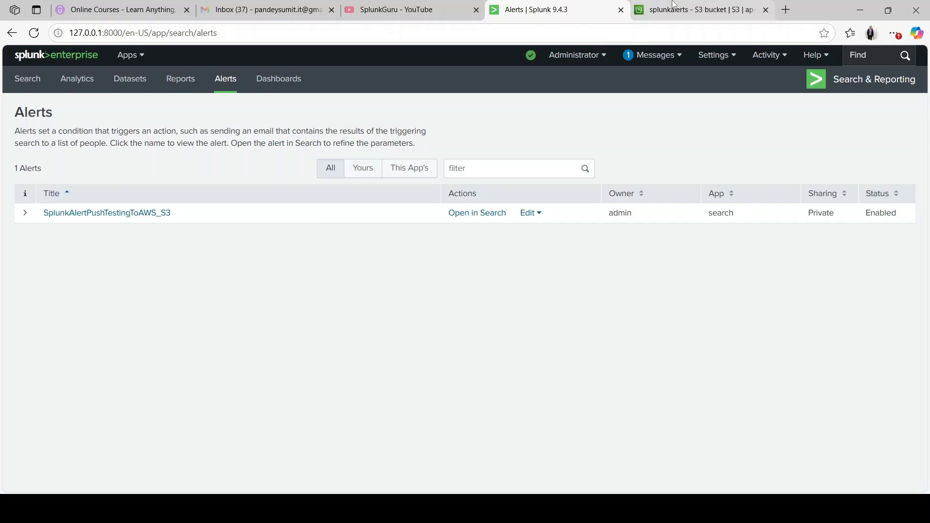
left_click(693, 8)
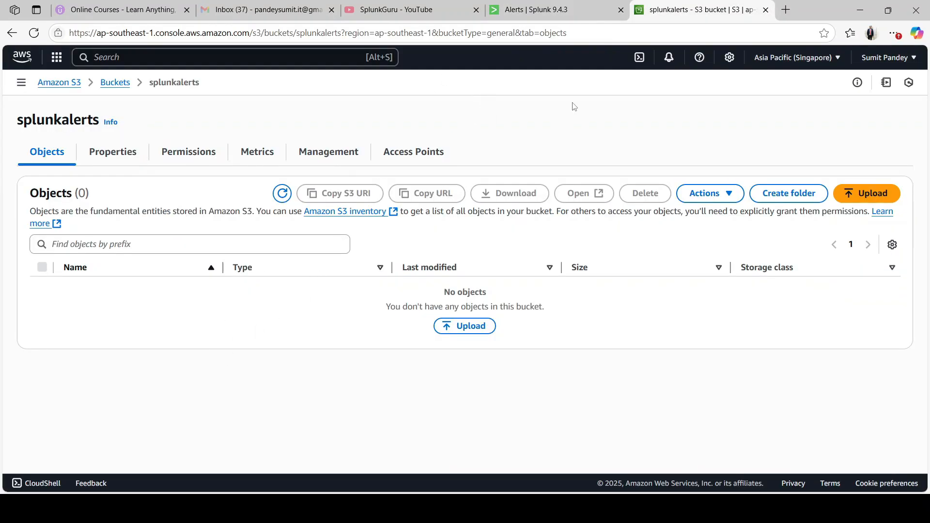
left_click(281, 196)
left_click(281, 195)
left_click(555, 6)
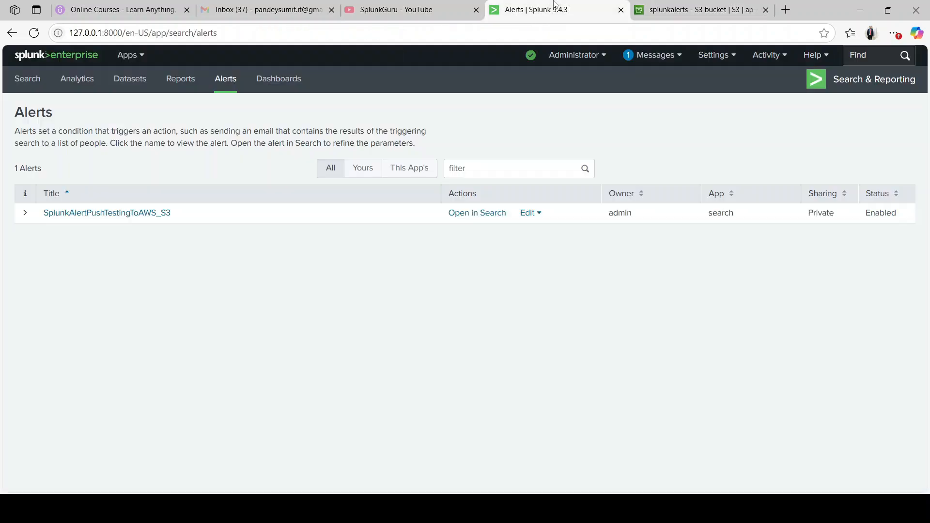
left_click(670, 6)
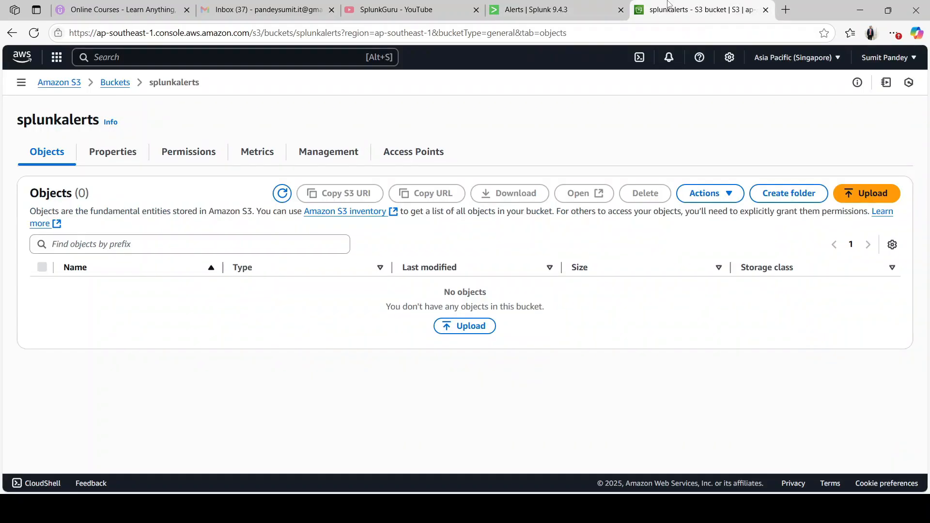
left_click(283, 195)
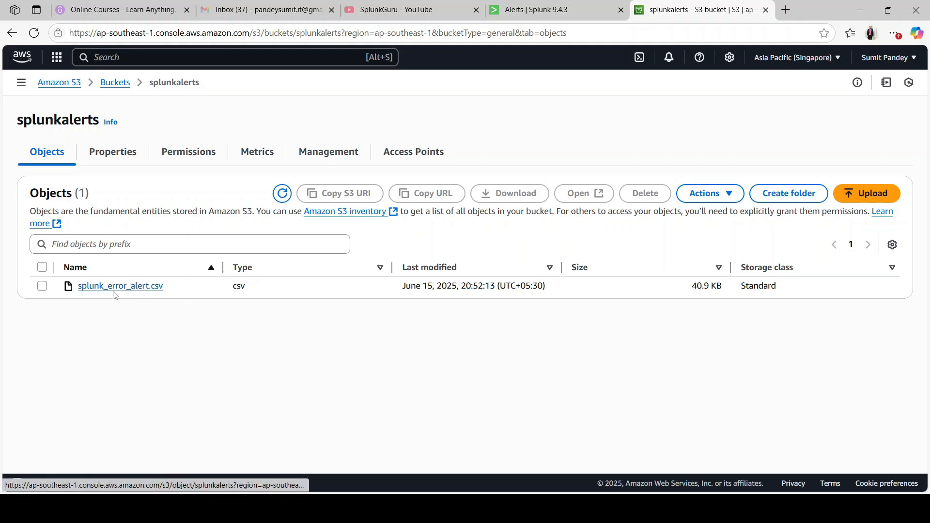
Switch back to Splunk and disable the SplunkAlertPushTestingToAWS_S3 alert
left_click(562, 9)
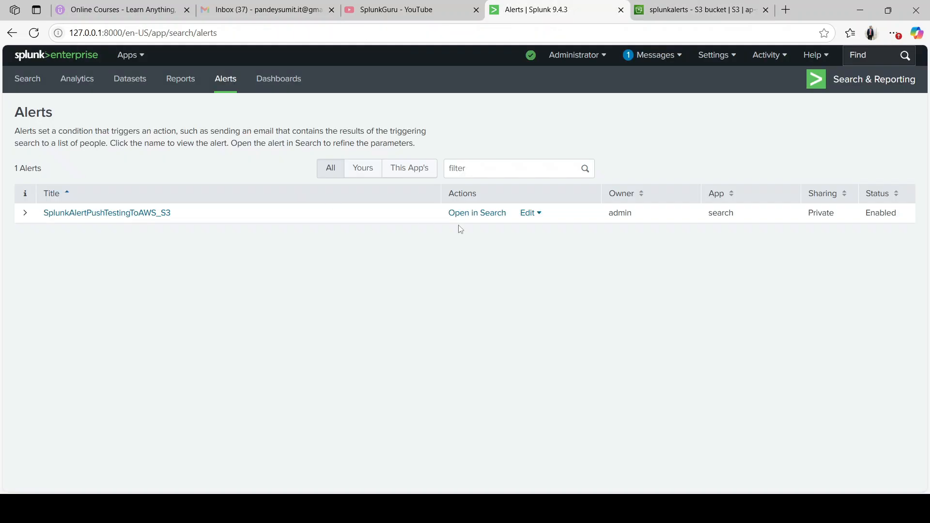
left_click(527, 213)
left_click(509, 265)
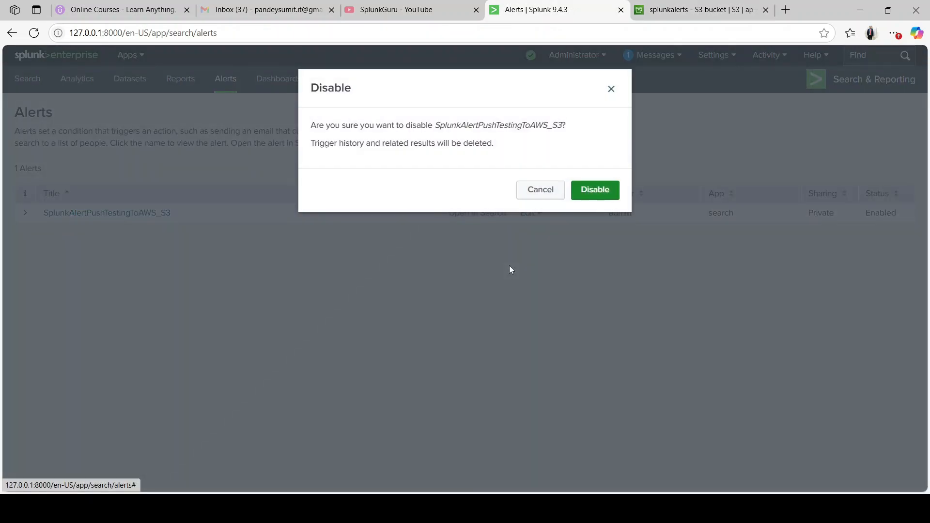
left_click(593, 188)
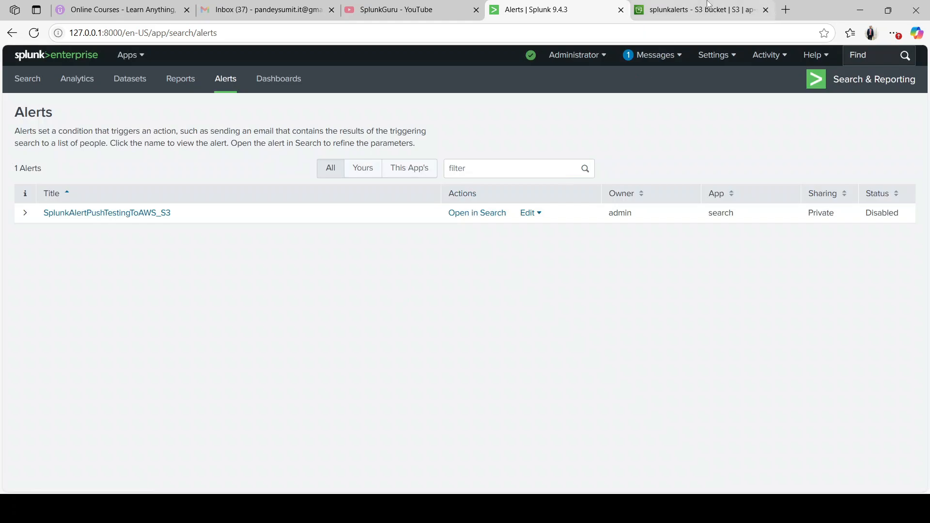
Open splunk_error_alert.csv from the splunkalerts bucket in Excel and fit column B's width to its contents
left_click(708, 5)
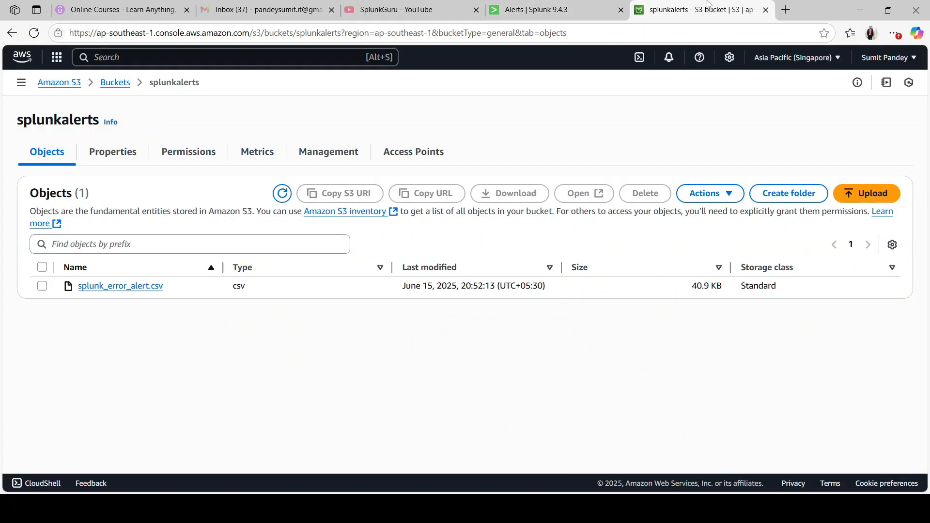
left_click(127, 287)
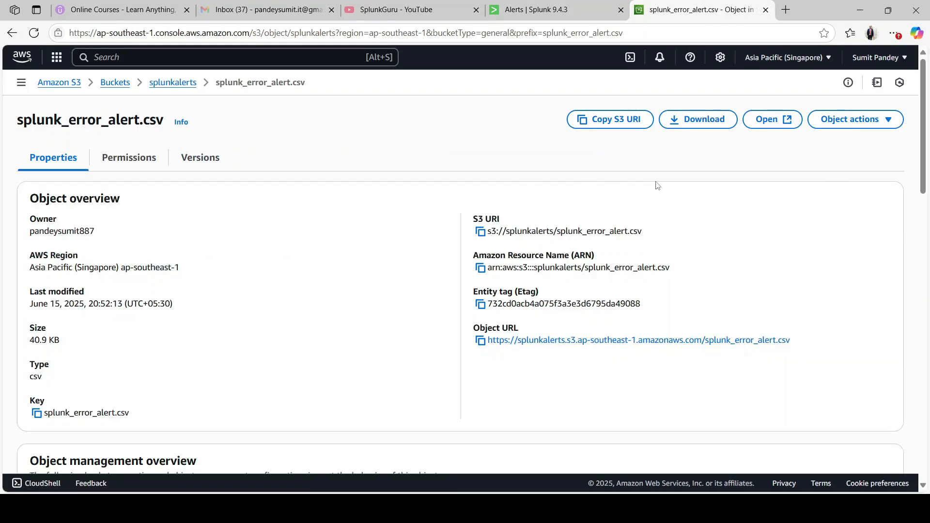
left_click(775, 119)
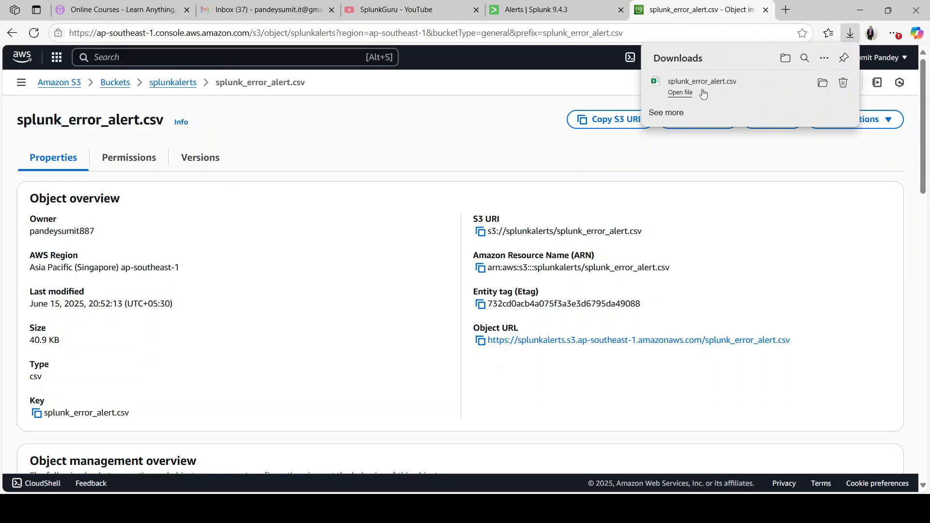
left_click(704, 93)
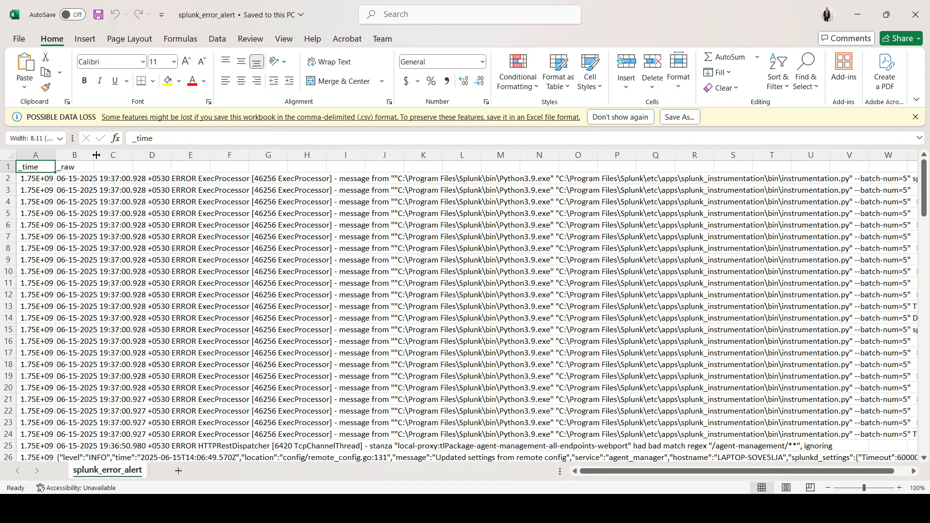
double_click(94, 155)
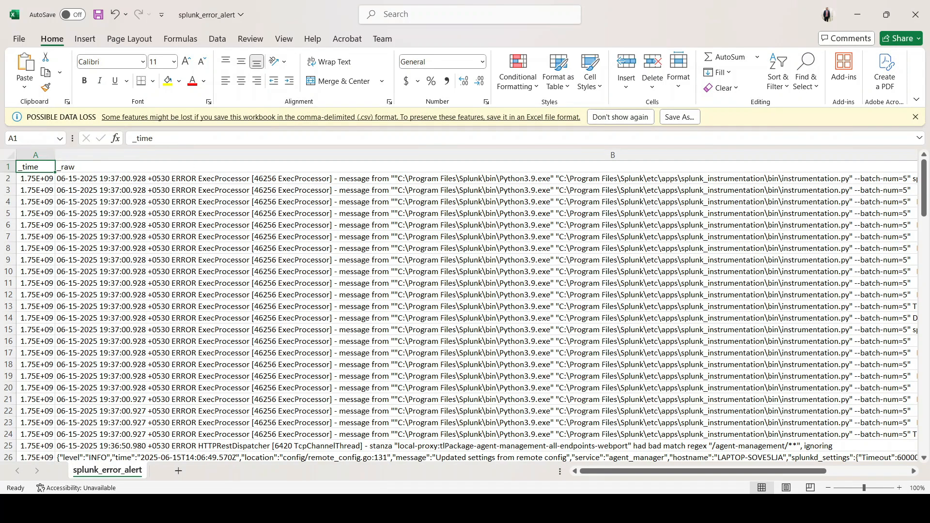
Return to the browser and view the list of alerts in Splunk
mouse_move(565, 508)
left_click(570, 428)
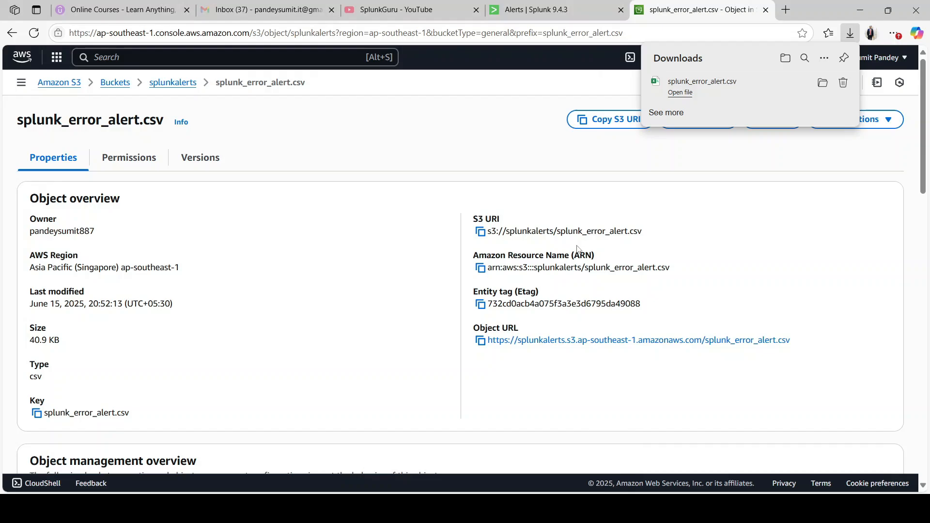
left_click(551, 9)
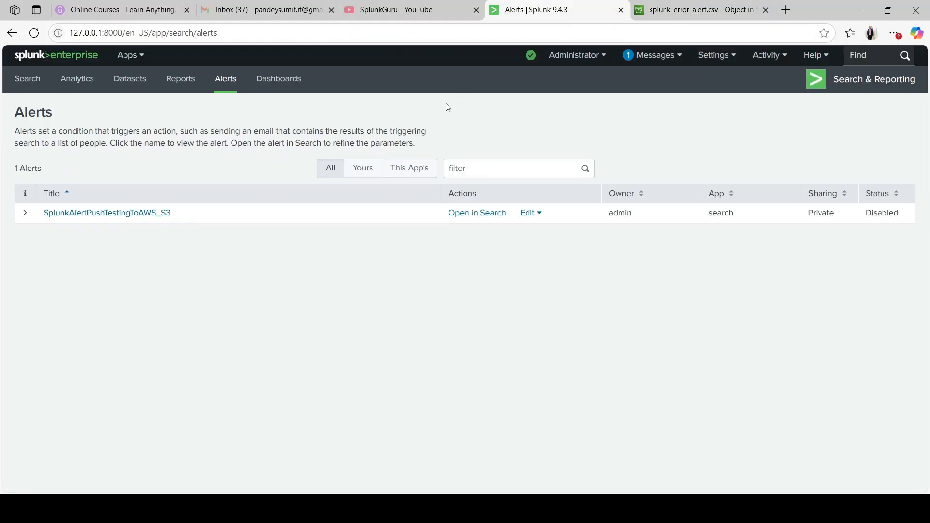